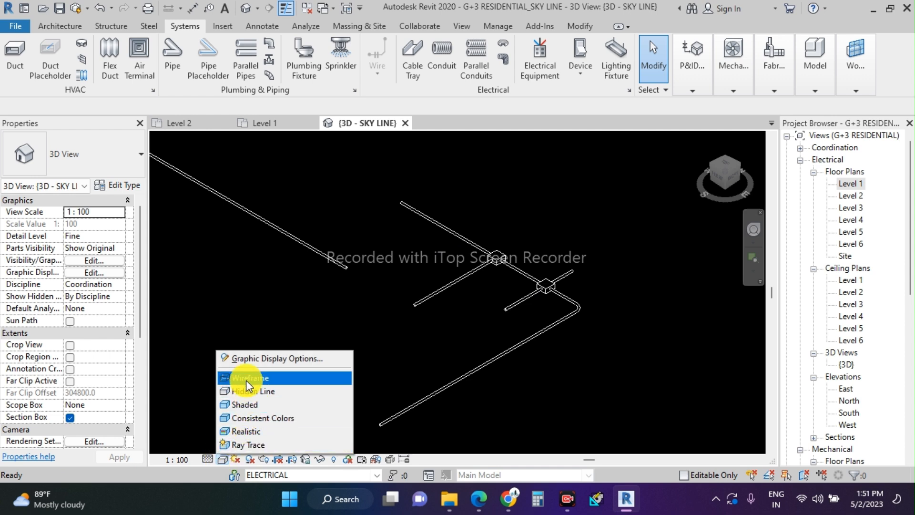
Step: Set the 3D view's visual style to Shaded and inspect the conduit run with its two junction boxes
left_click(253, 404)
scroll(524, 231, "up", 5)
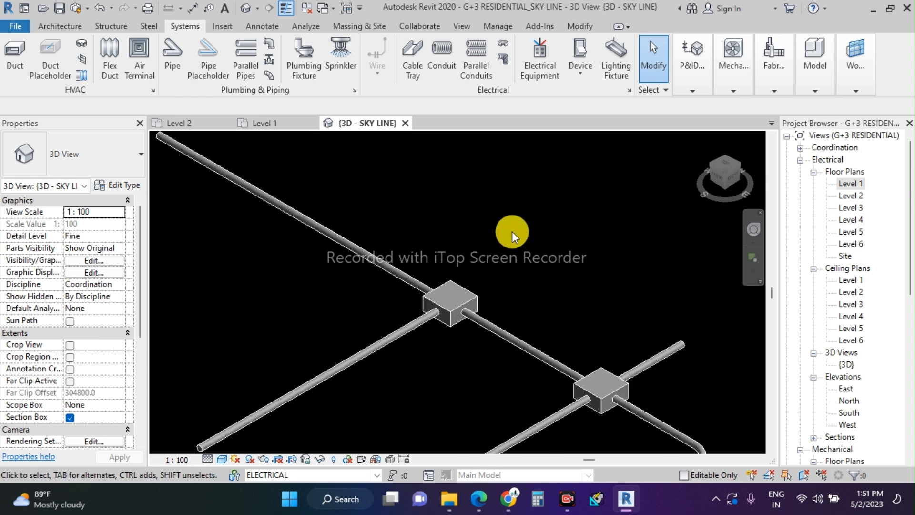
scroll(519, 261, "down", 3)
scroll(536, 242, "down", 2)
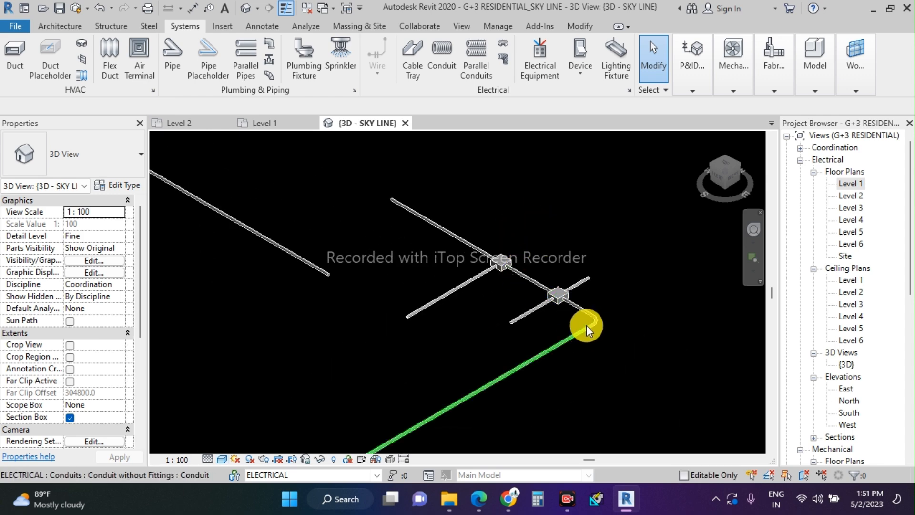
scroll(419, 212, "up", 3)
scroll(462, 214, "down", 5)
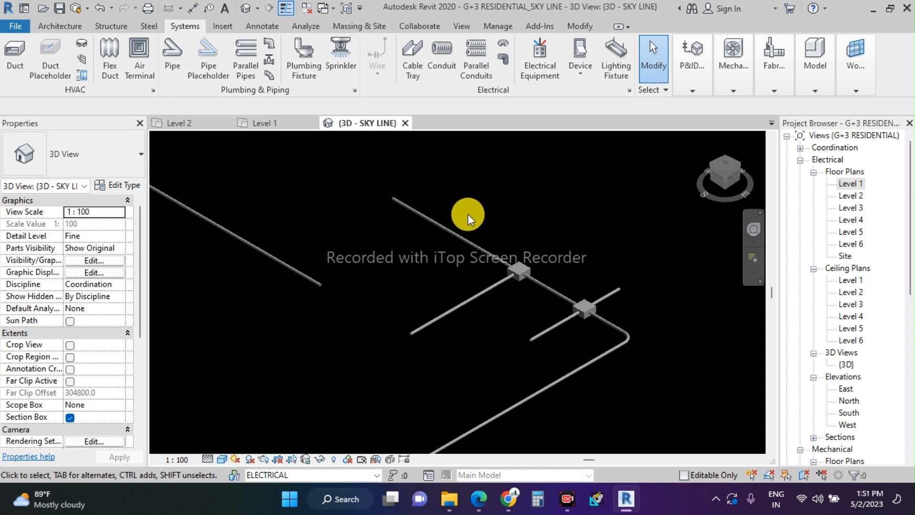
scroll(499, 354, "up", 1)
scroll(519, 256, "down", 1)
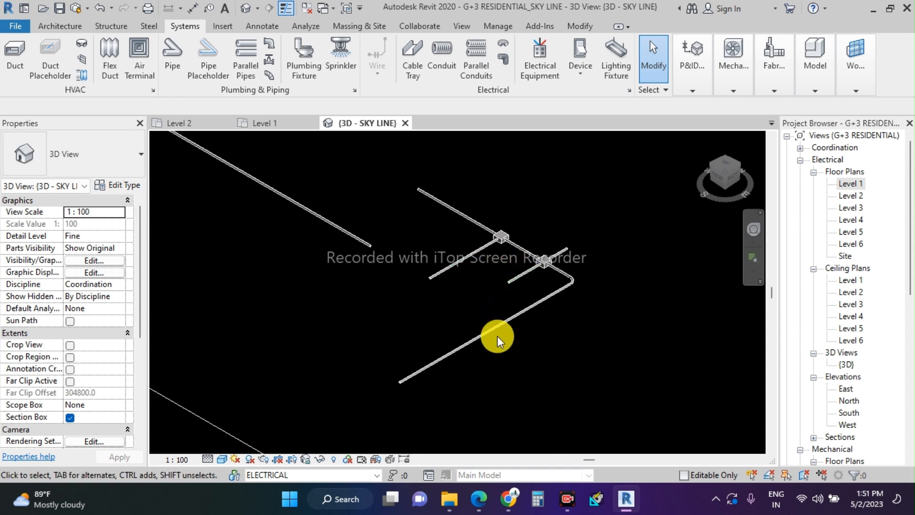
scroll(499, 313, "down", 2)
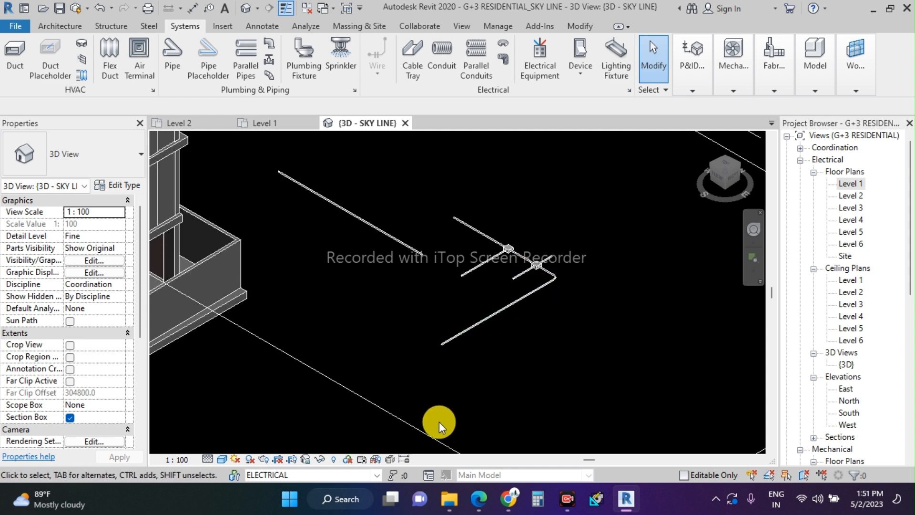
scroll(436, 393, "up", 2)
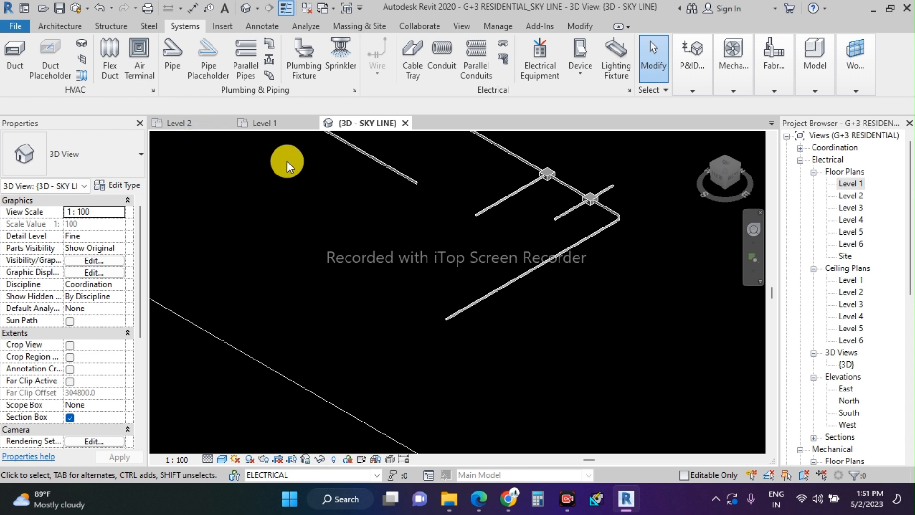
Step: Try to continue the long conduit from its open end with a 53 mm conduit about 1820 mm long at 500 mm middle elevation
key("c")
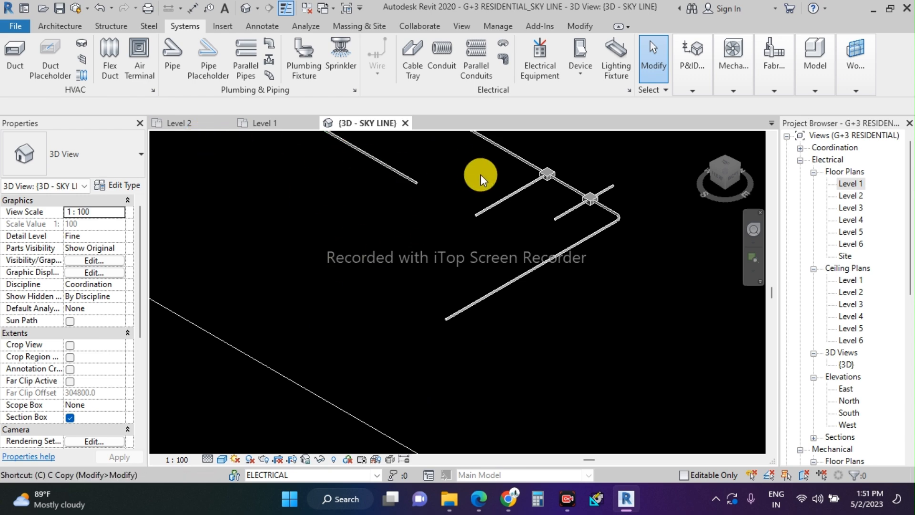
key("n")
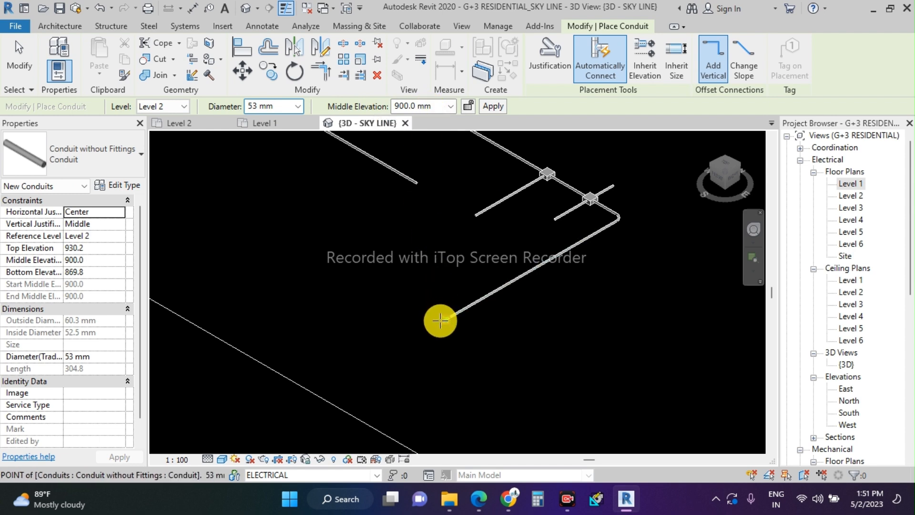
left_click(440, 320)
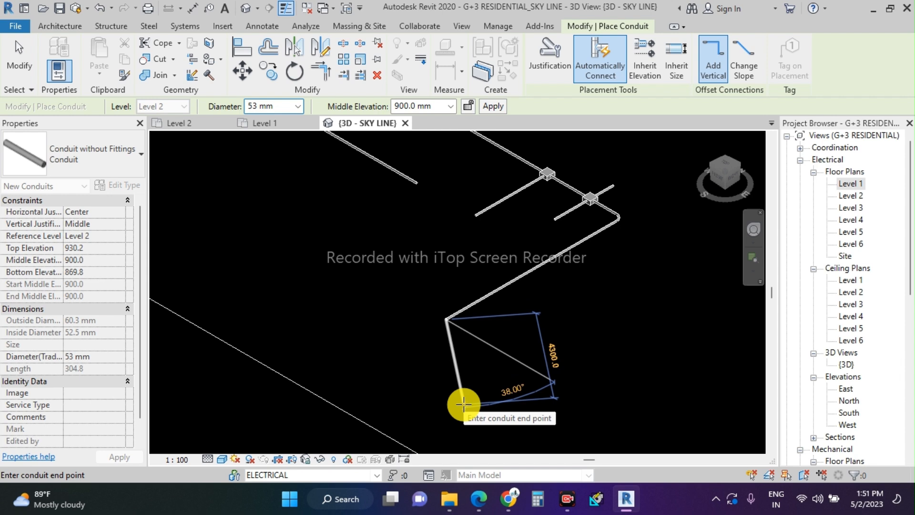
left_click(438, 107)
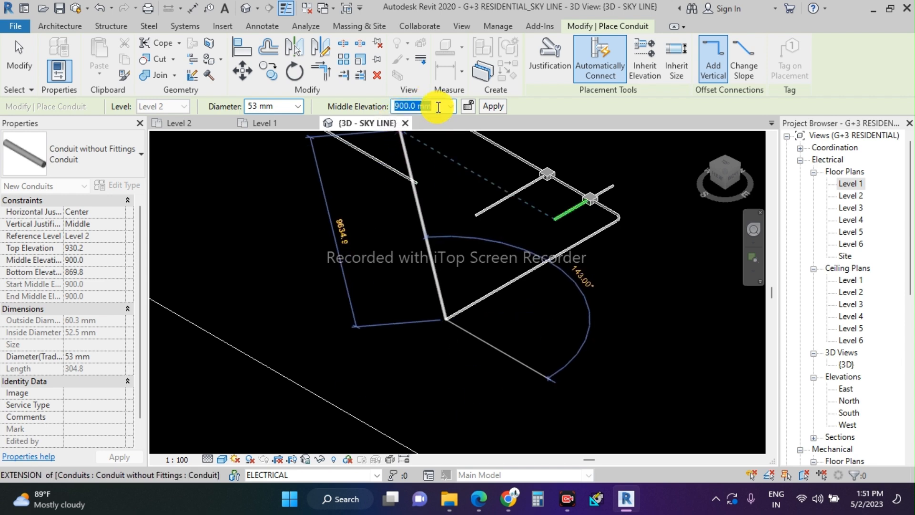
type("500")
key("Return")
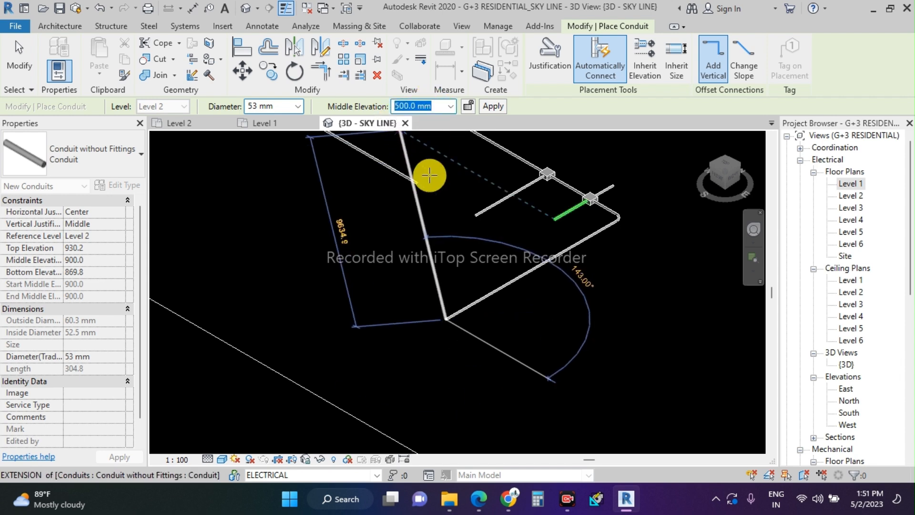
scroll(446, 365, "up", 4)
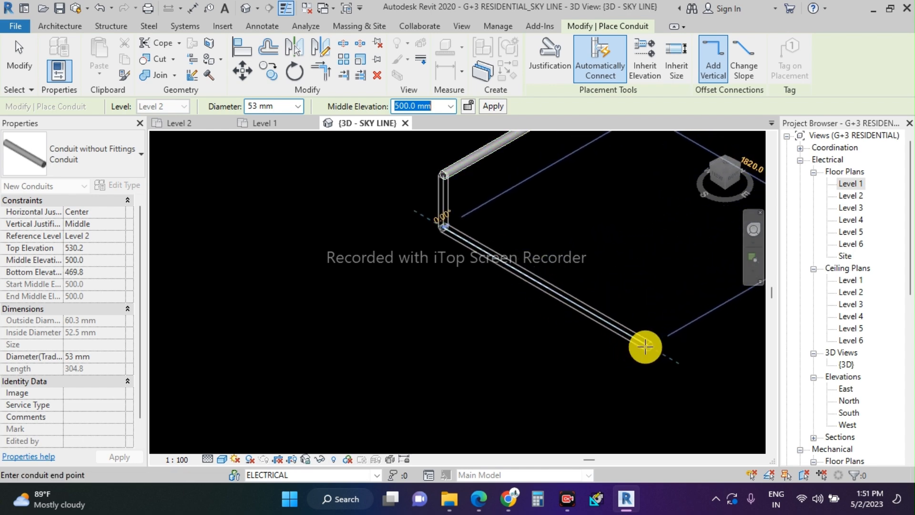
left_click(647, 348)
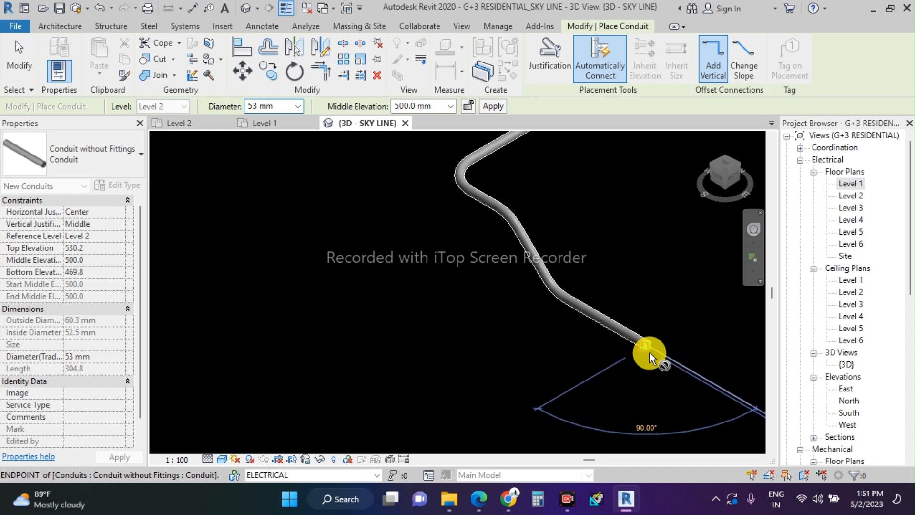
key("Escape")
key("Escape")
key("Escape")
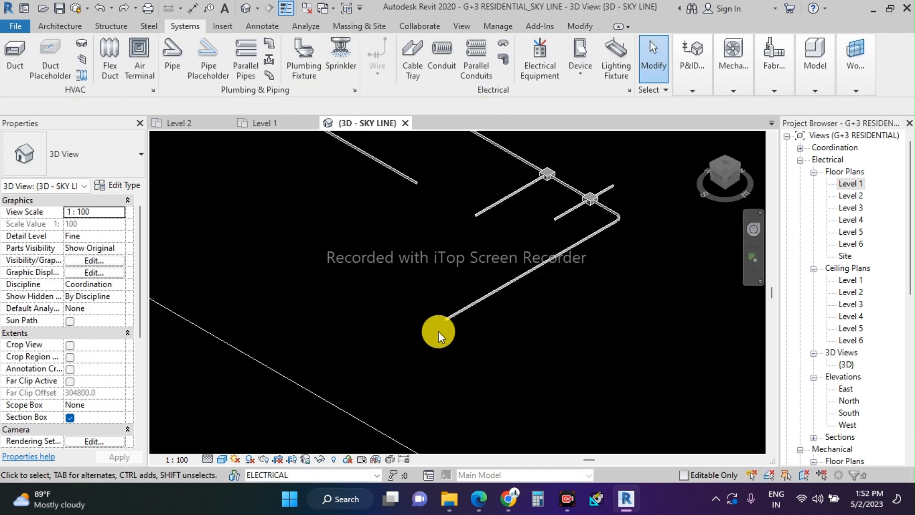
Step: Select the long conduit and check its reference level and elevation properties
scroll(440, 331, "up", 2)
scroll(468, 349, "up", 2)
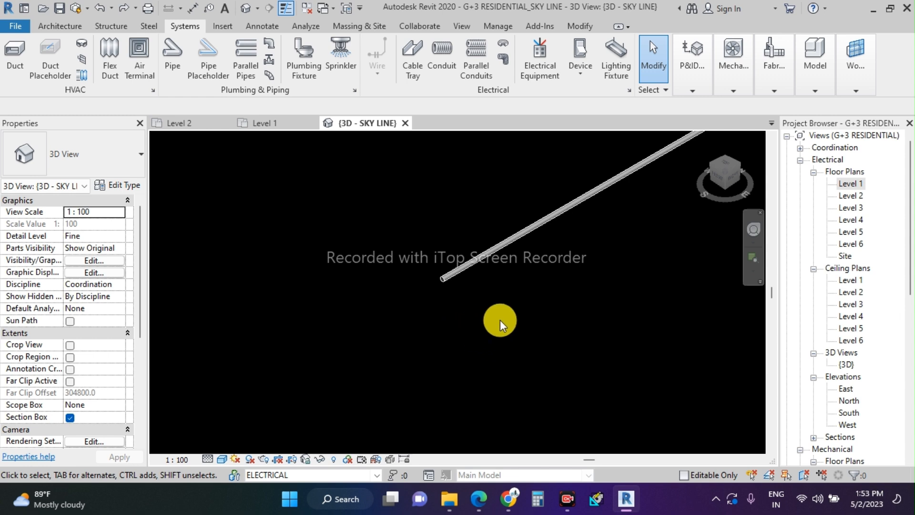
scroll(486, 318, "down", 5)
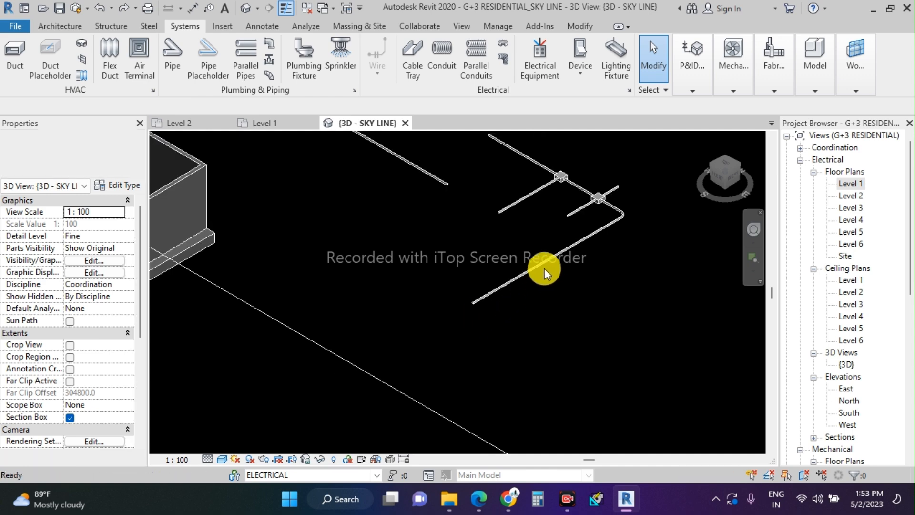
left_click(548, 267)
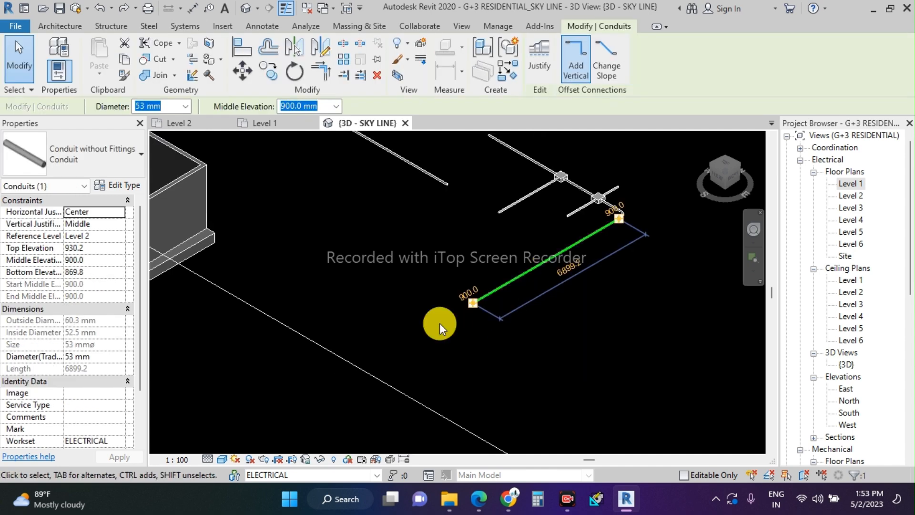
left_click(100, 235)
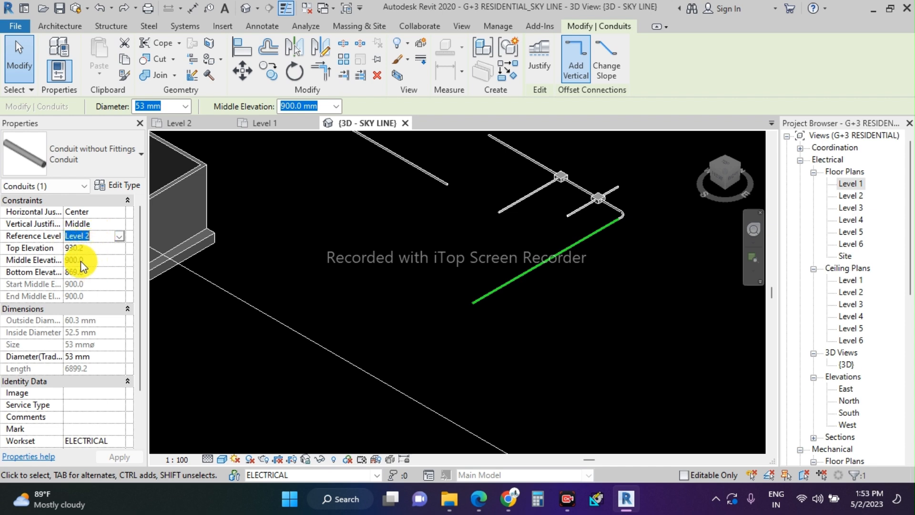
left_click(88, 249)
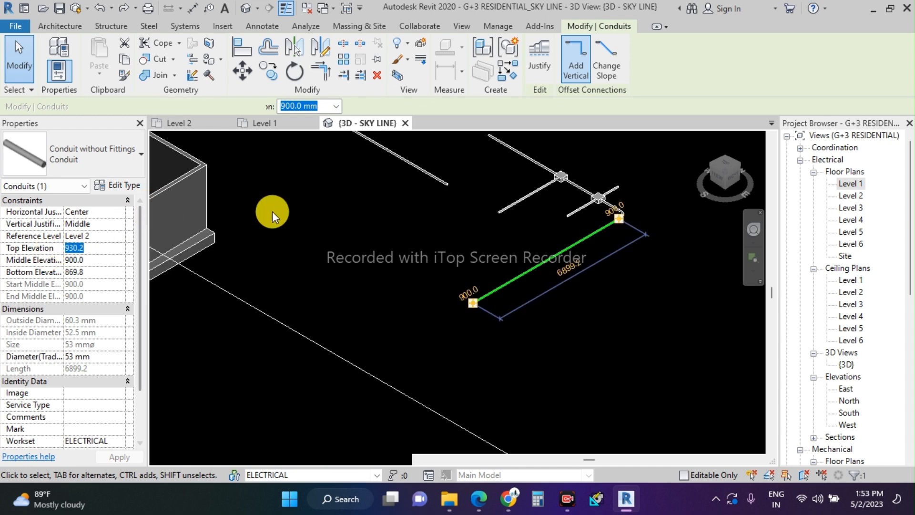
scroll(369, 276, "down", 5)
left_click(369, 201)
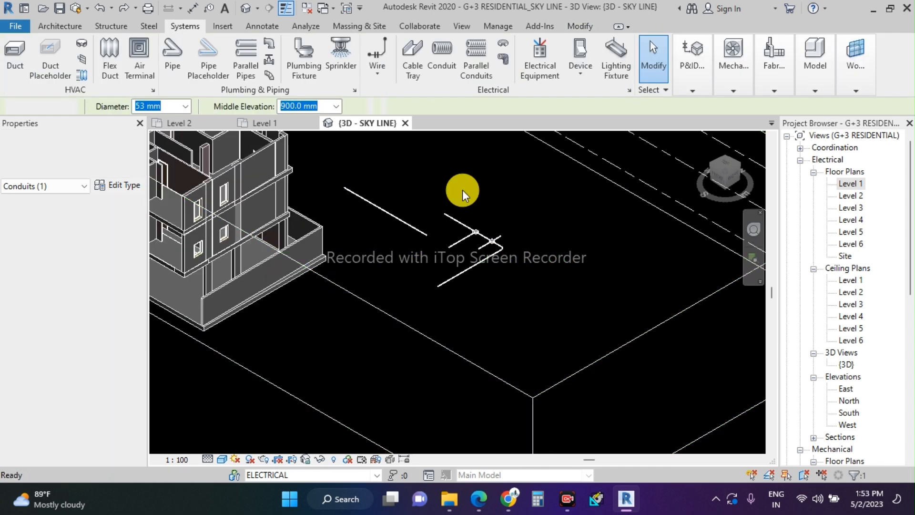
Step: Open the East elevation view and examine the Level 1 and Level 2 lines and their heights
scroll(857, 347, "down", 1)
double_click(847, 352)
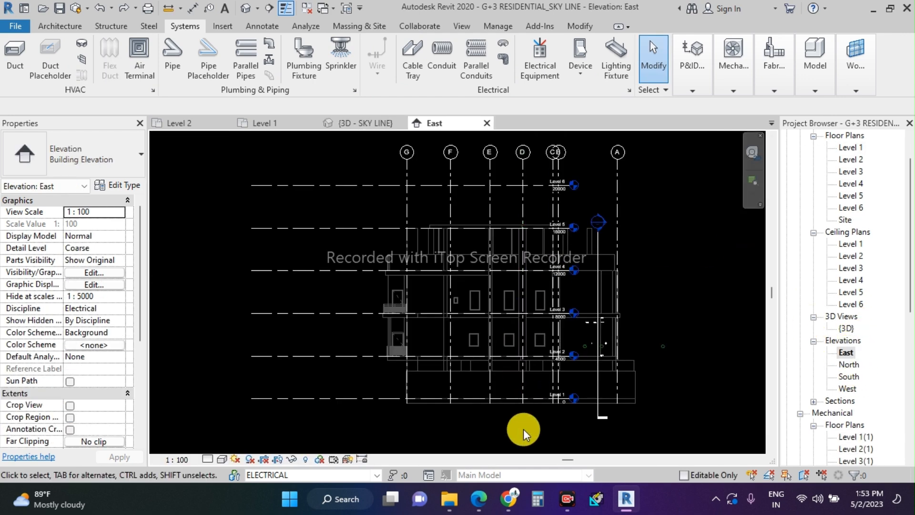
scroll(435, 411, "up", 4)
scroll(401, 382, "down", 3)
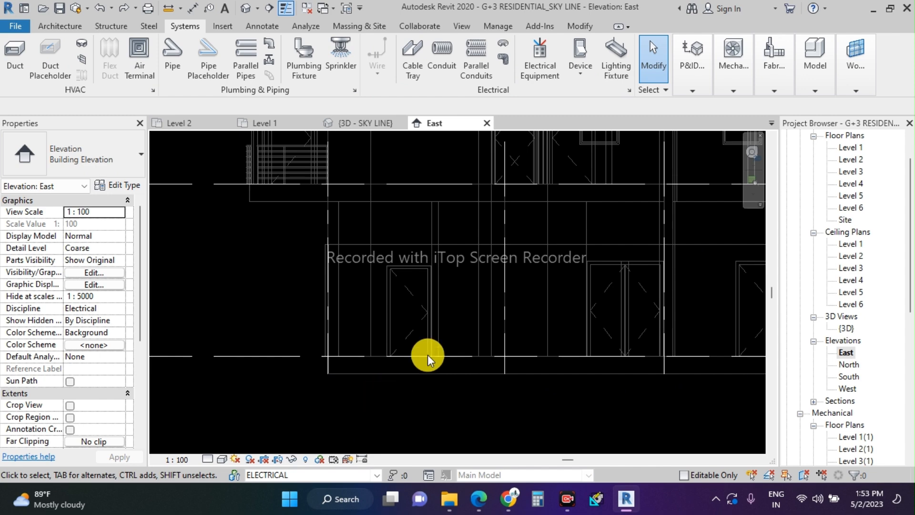
scroll(578, 376, "up", 4)
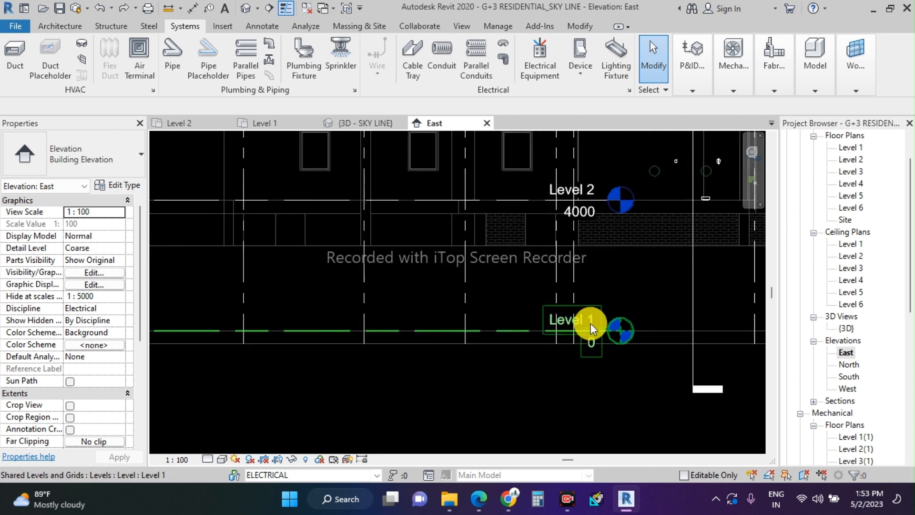
scroll(533, 299, "up", 1)
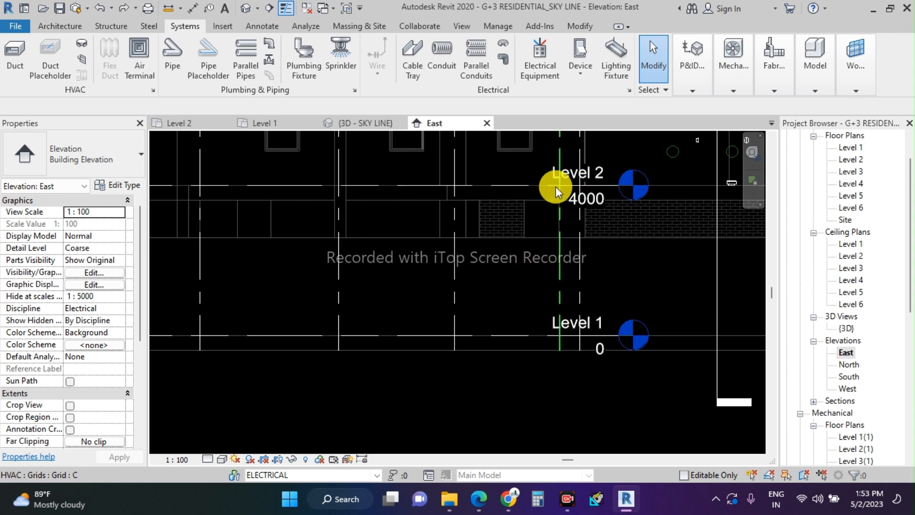
scroll(556, 187, "up", 1)
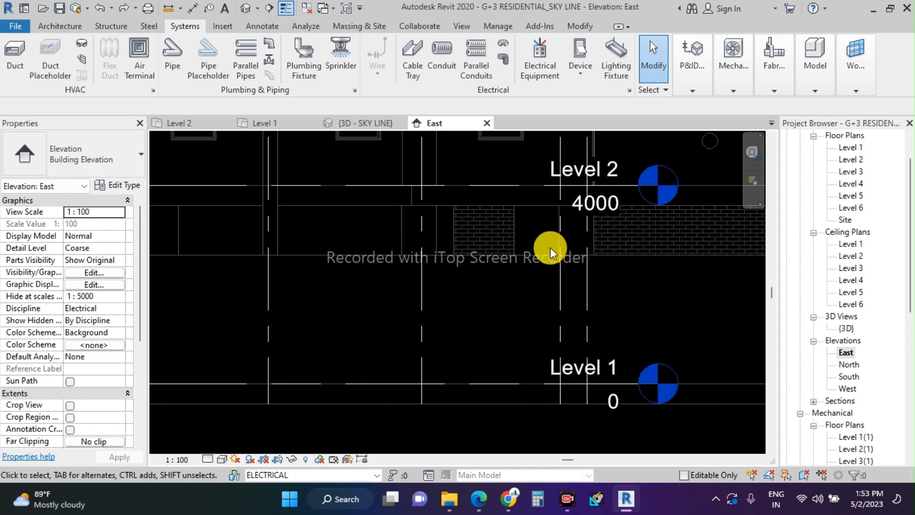
key("d")
key("i")
scroll(515, 200, "up", 3)
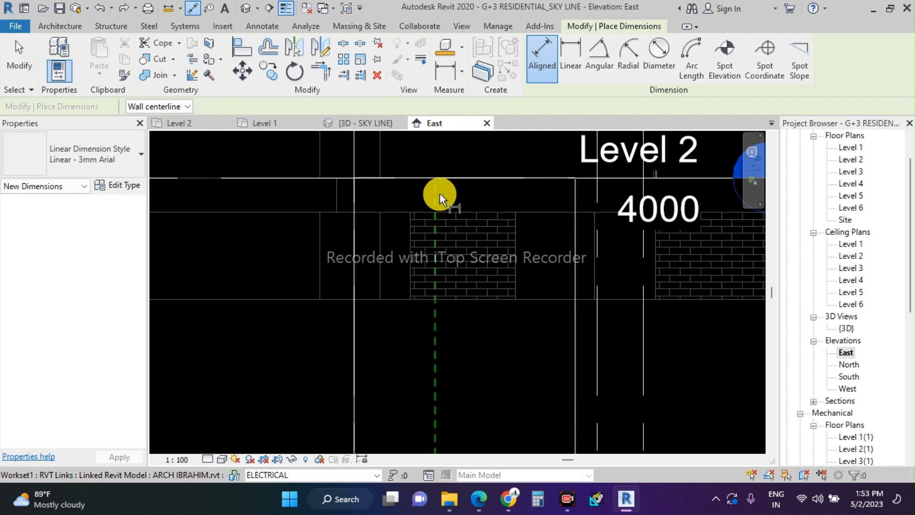
left_click(420, 198)
scroll(421, 281, "down", 3)
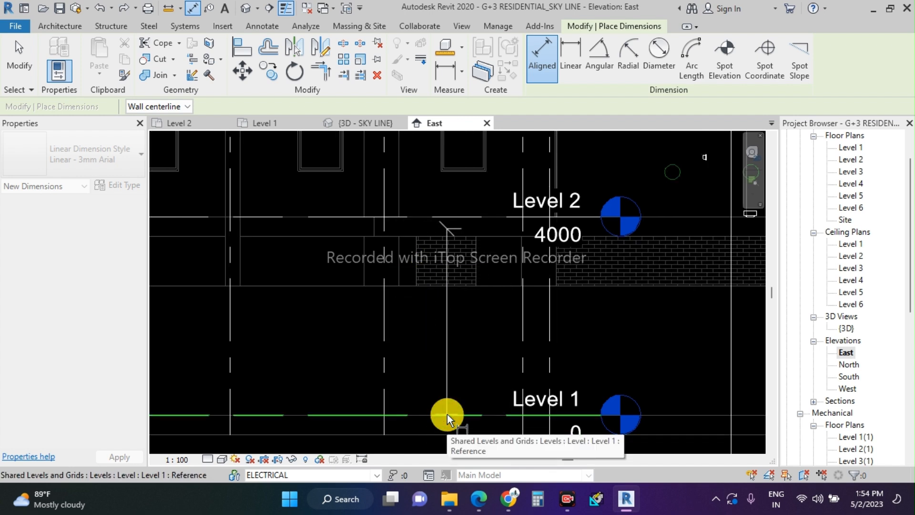
key("Escape")
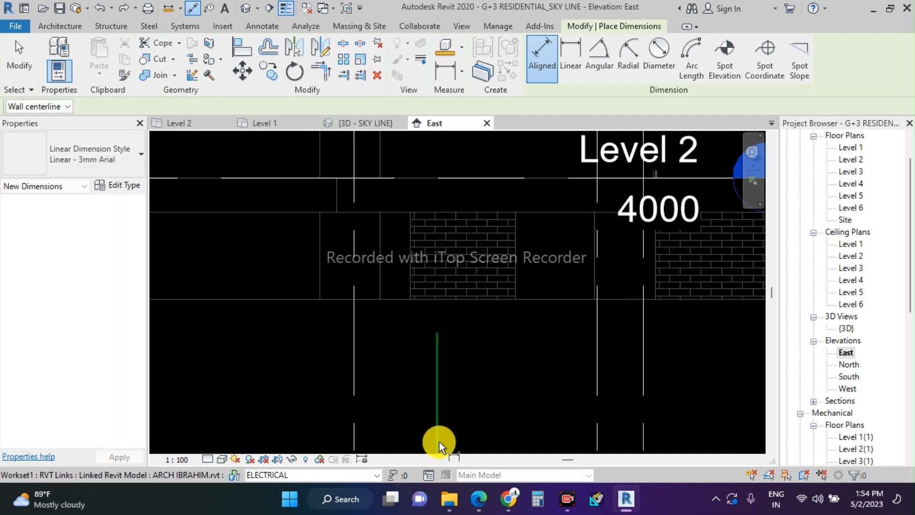
key("Escape")
Step: Review the area around Level 2 in the East elevation, and bring up the Level 2 and Level 1 floor plans
scroll(457, 284, "down", 1)
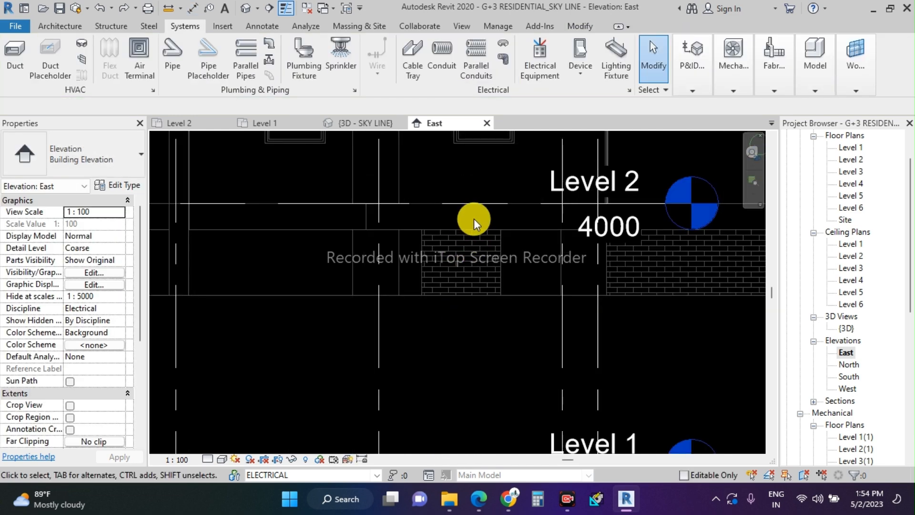
scroll(494, 221, "up", 1)
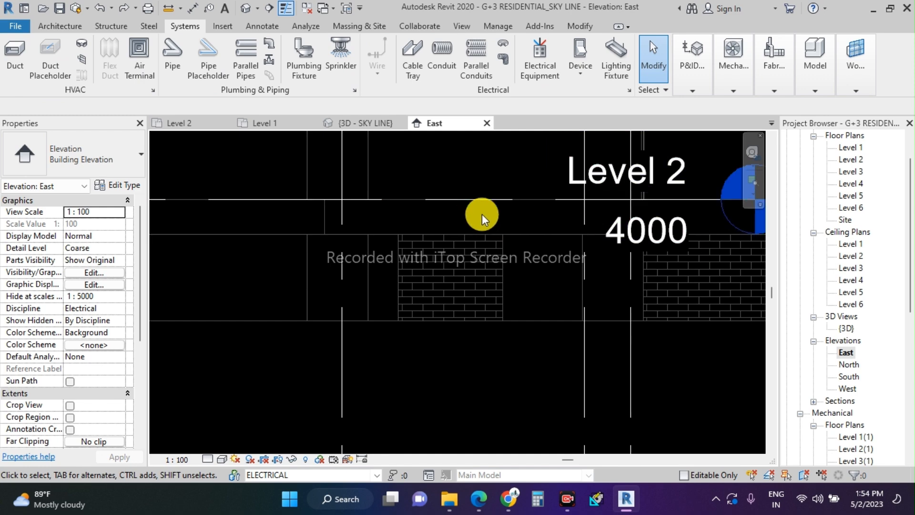
scroll(482, 214, "down", 2)
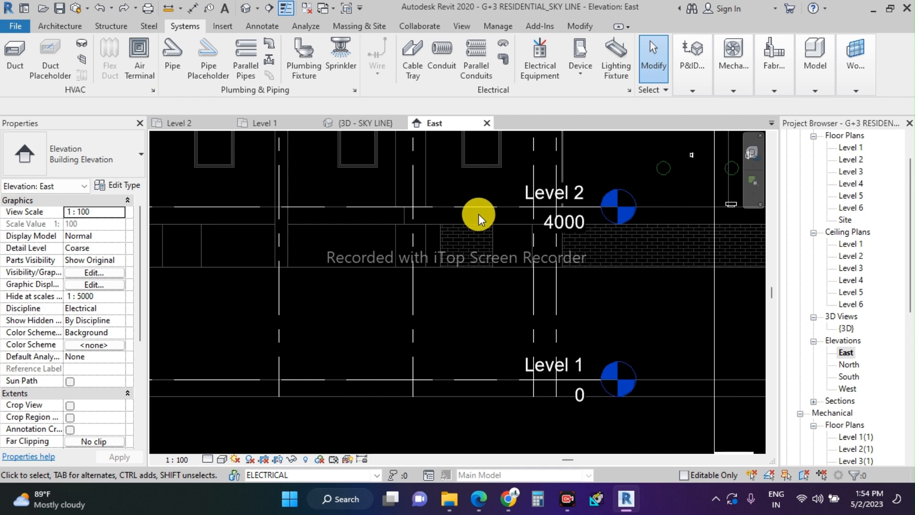
scroll(692, 144, "up", 5)
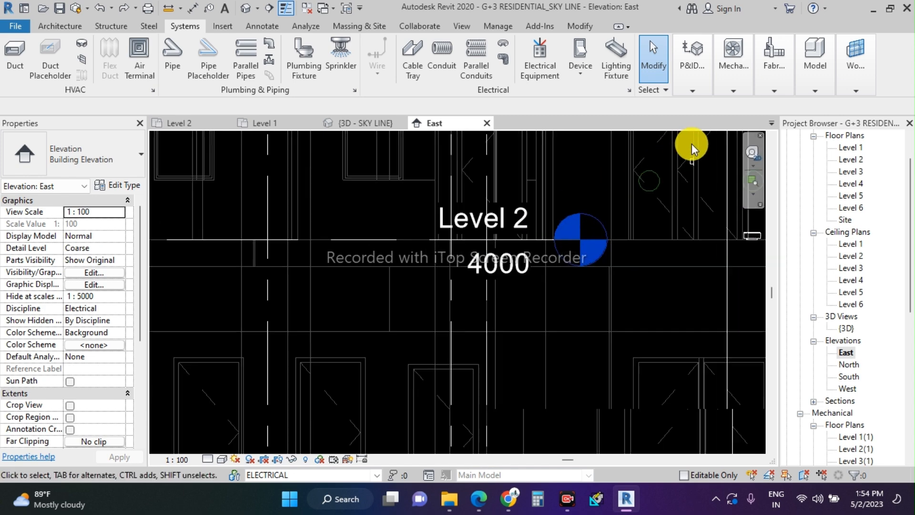
scroll(576, 210, "down", 5)
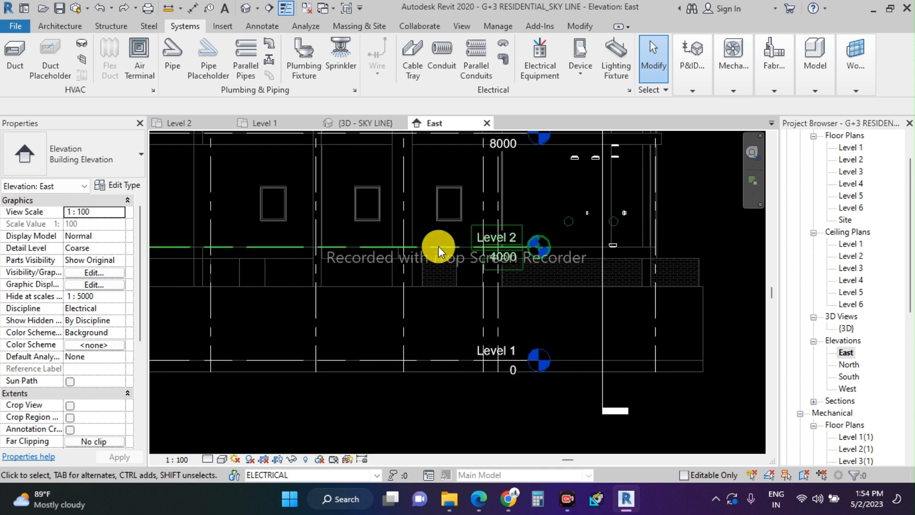
scroll(438, 245, "up", 3)
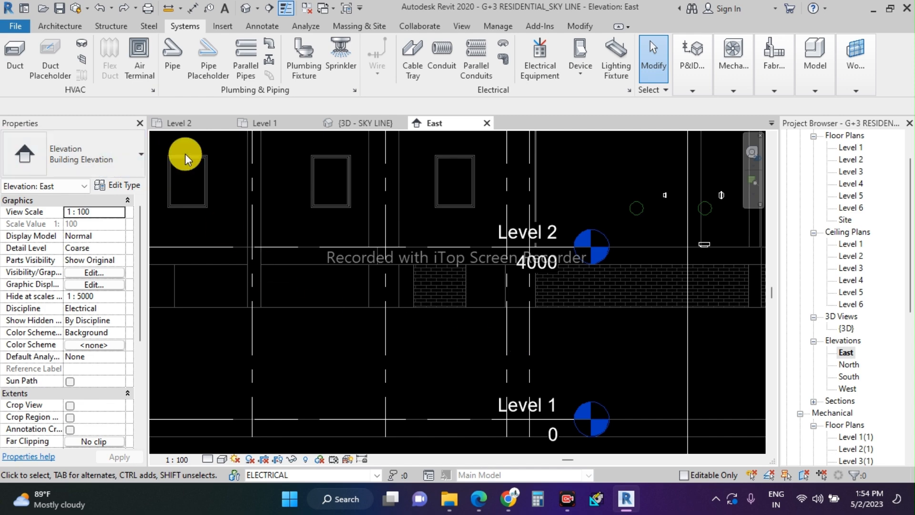
left_click(193, 122)
left_click(283, 123)
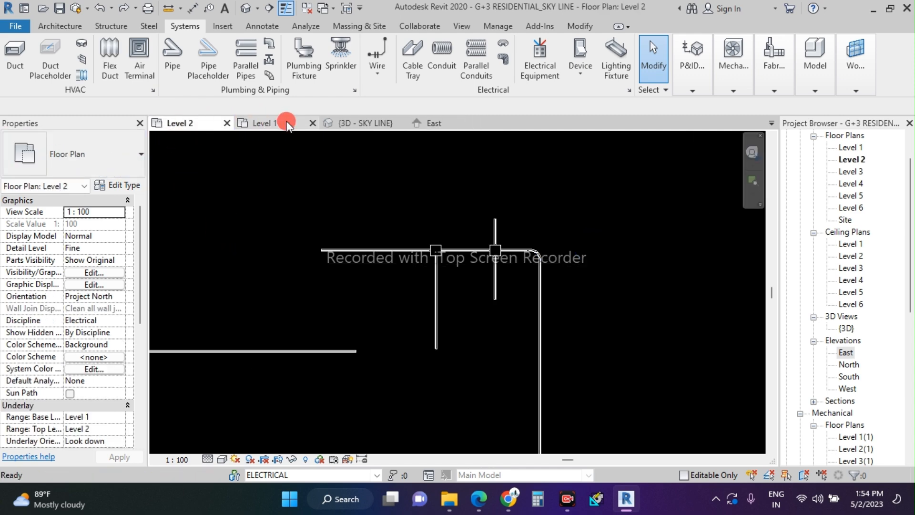
Step: Return to the East elevation and measure the distance from Level 3 down to the slab underside line just below it
left_click(187, 126)
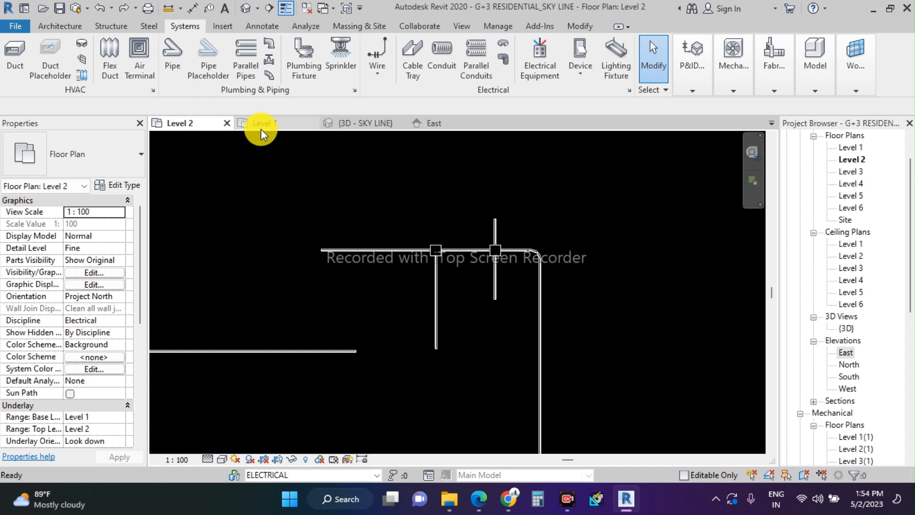
left_click(432, 122)
scroll(539, 319, "down", 4)
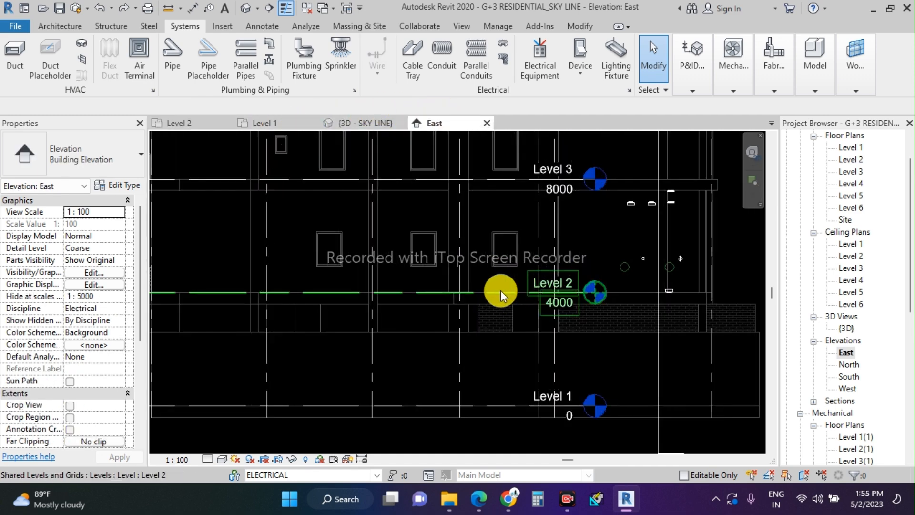
scroll(515, 179, "up", 2)
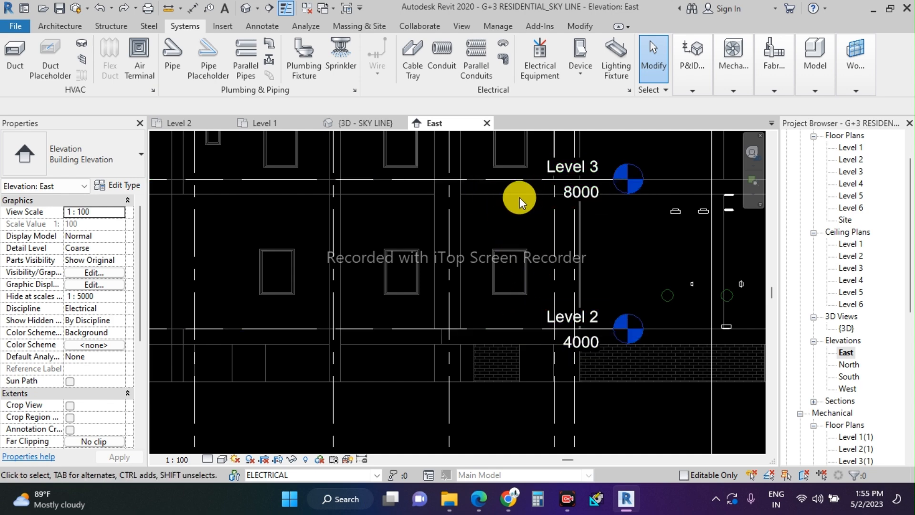
scroll(520, 198, "up", 2)
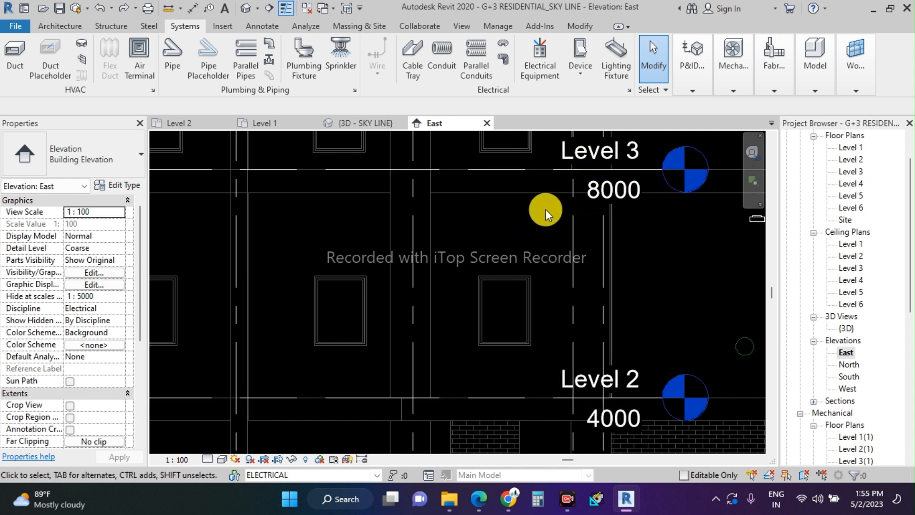
key("d")
key("i")
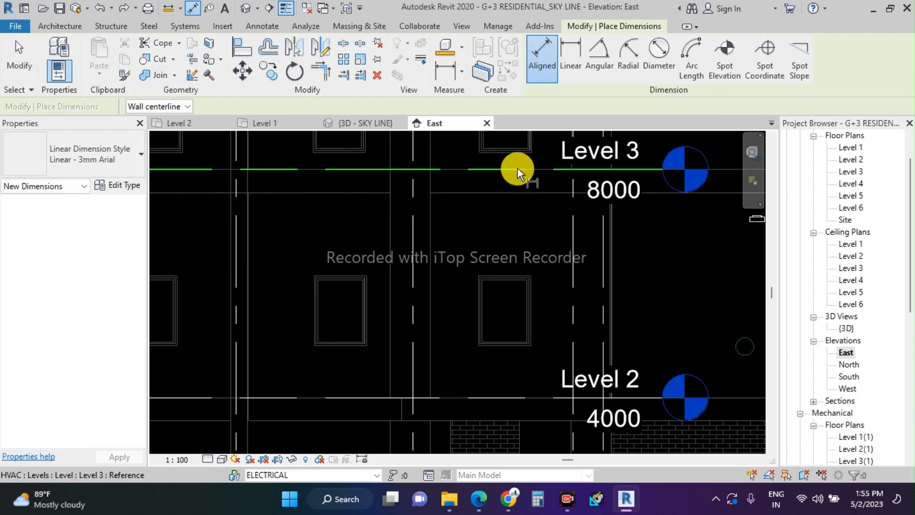
left_click(518, 168)
left_click(516, 193)
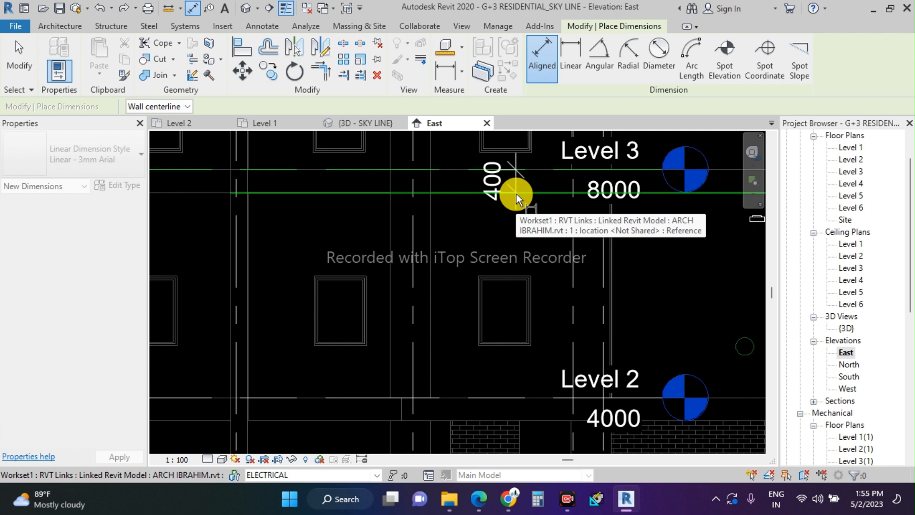
key("Escape")
key("Escape")
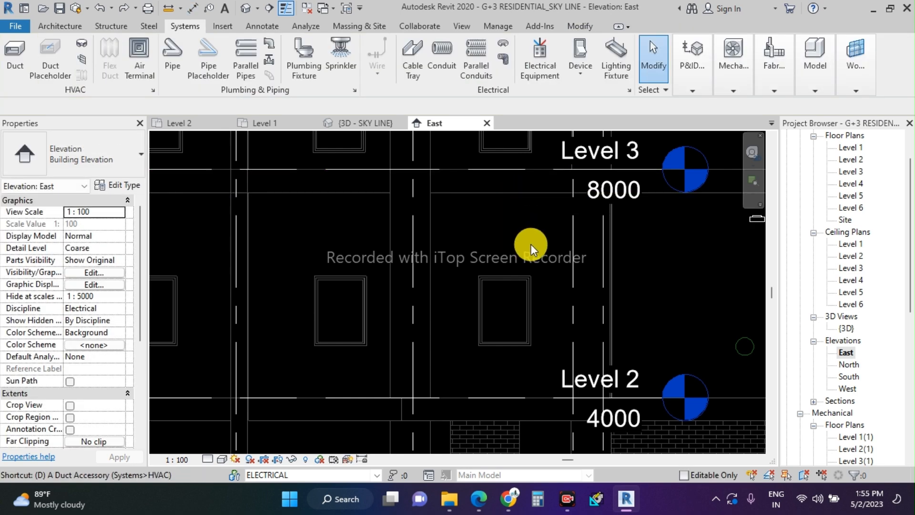
Step: Place an aligned dimension in the East elevation between Level 2 and the slab underside line below Level 3
key("d")
key("i")
left_click(494, 397)
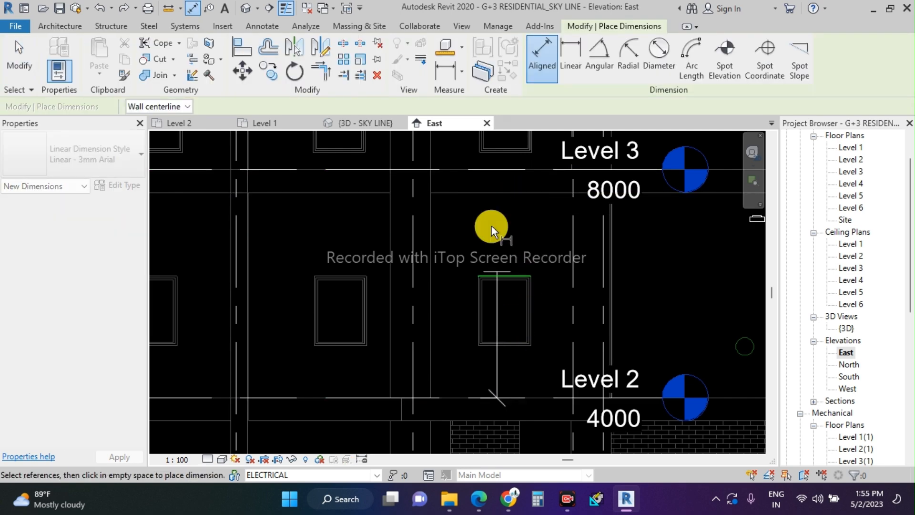
left_click(491, 194)
left_click(470, 211)
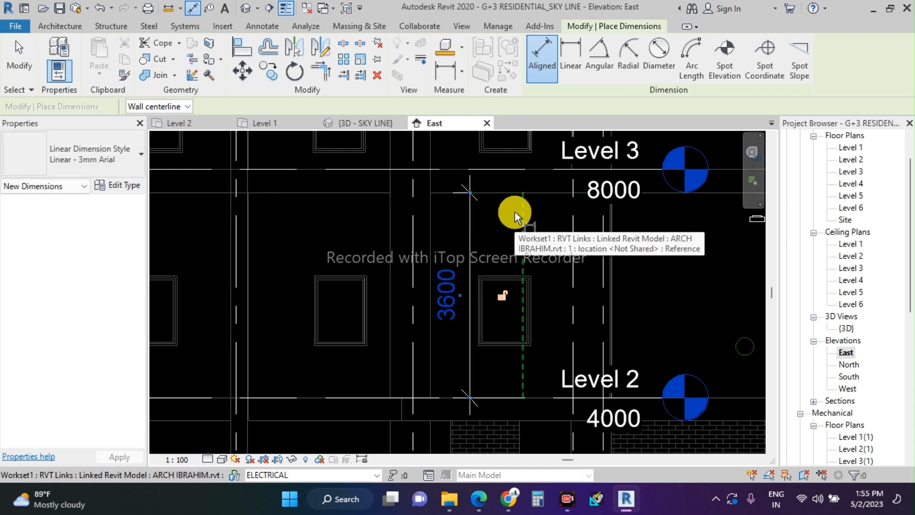
key("Escape")
key("Escape")
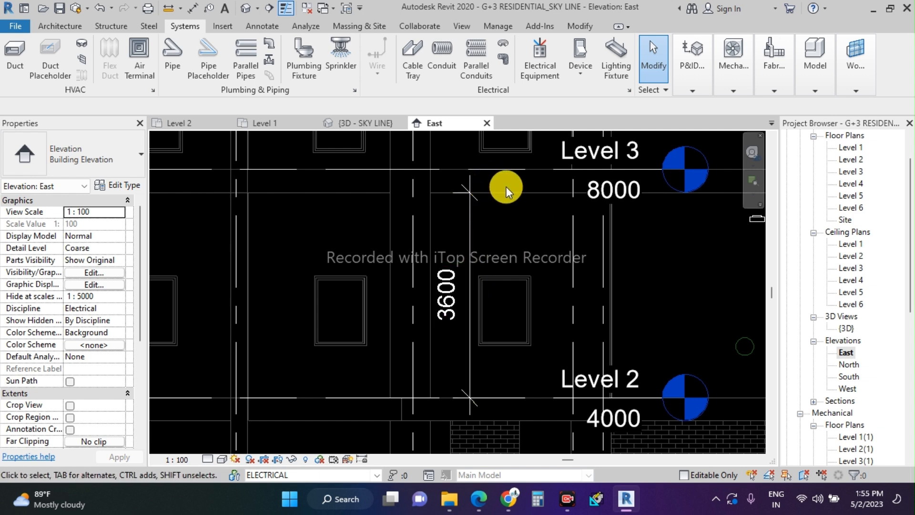
Step: Set the cut plane offset in the Level 2 floor plan's view range to 3900
left_click(208, 128)
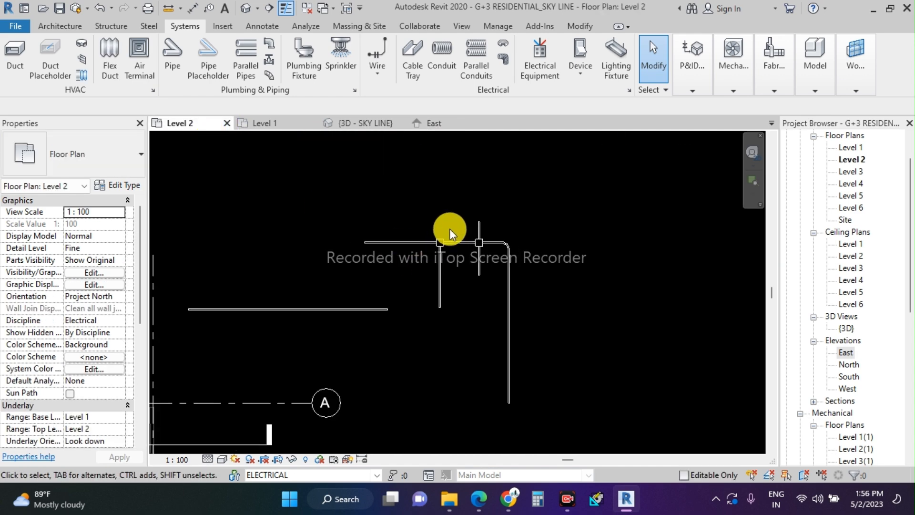
left_click_drag(139, 267, 142, 393)
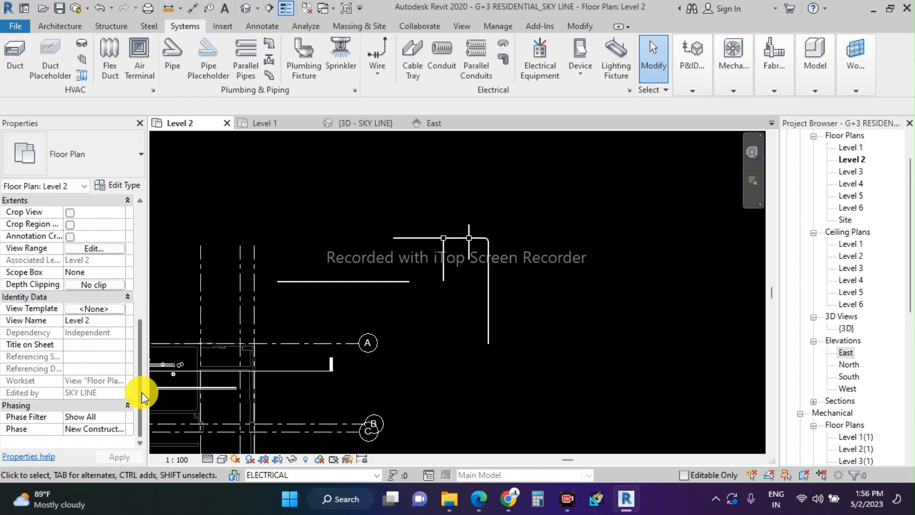
key("v")
key("r")
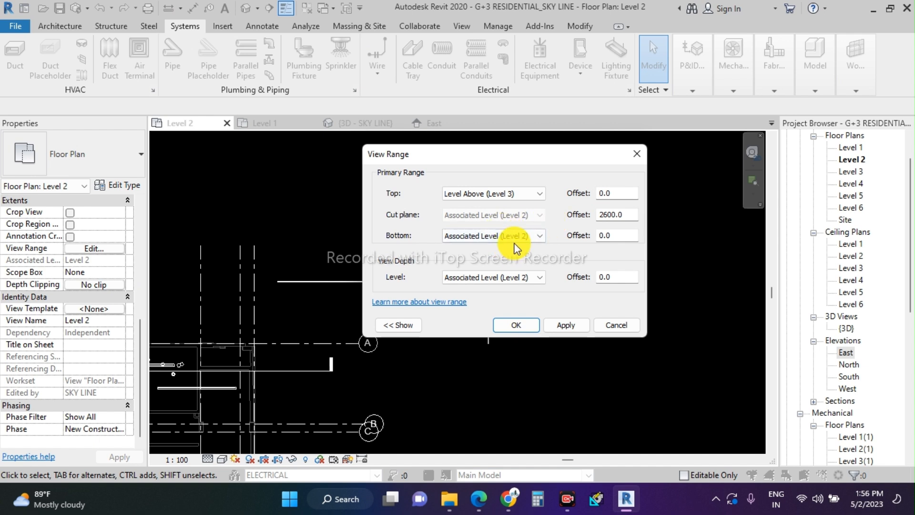
double_click(615, 215)
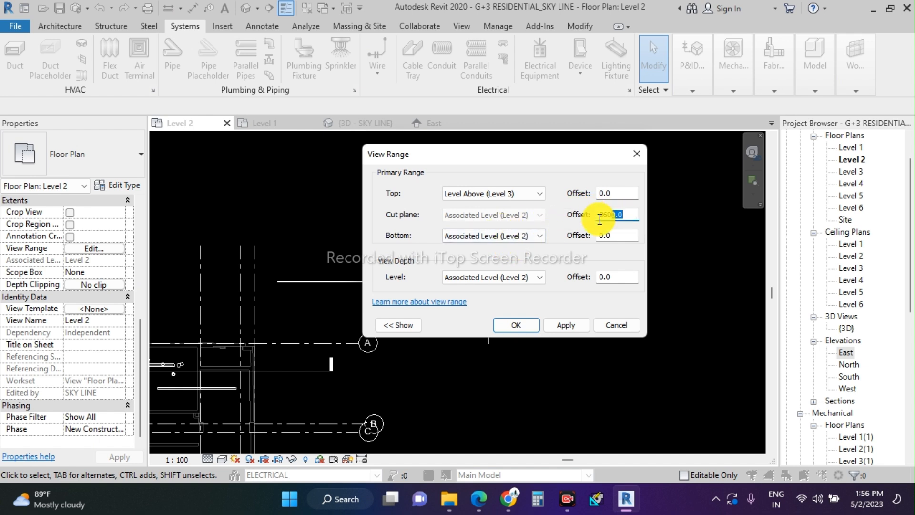
type("38")
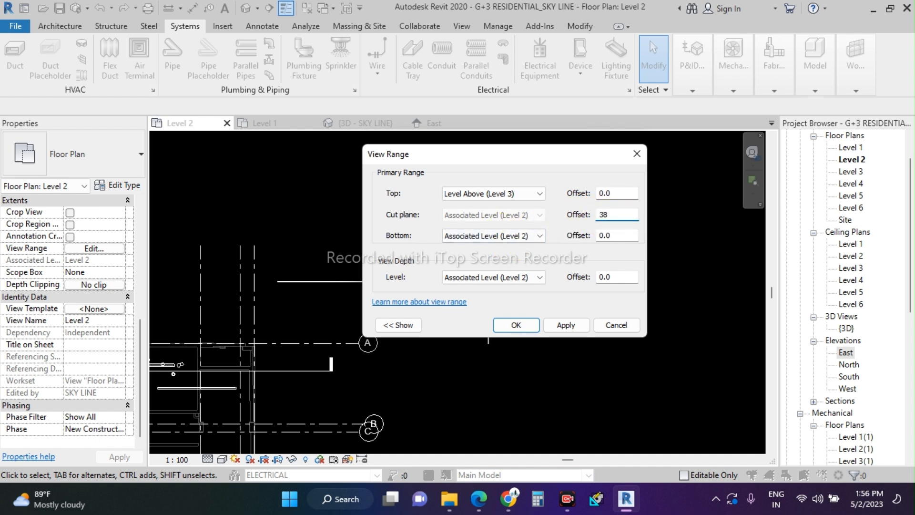
key("BackSpace")
type("900")
left_click(528, 319)
Step: Draw an L-shaped 53 mm conduit run beside the existing conduits on Level 2, with its bottom elevation set to 3800 mm
scroll(543, 291, "down", 2)
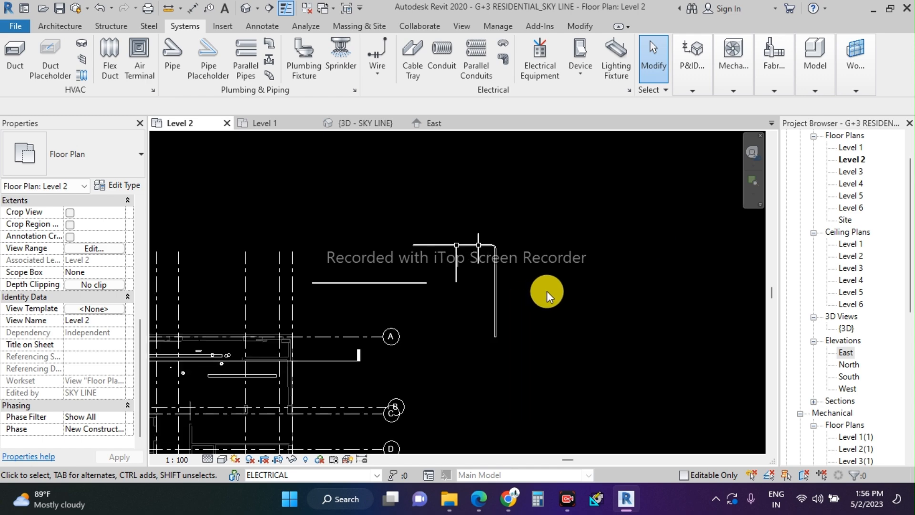
scroll(442, 319, "down", 1)
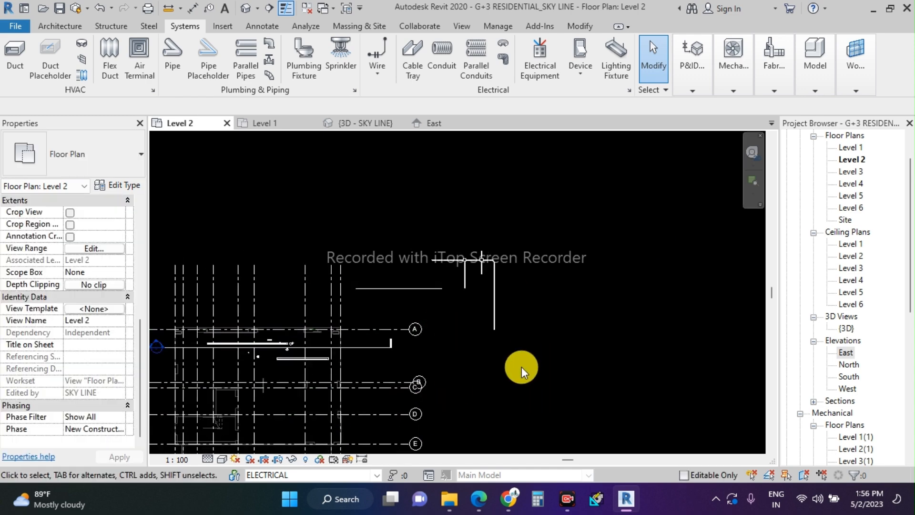
key("c")
key("n")
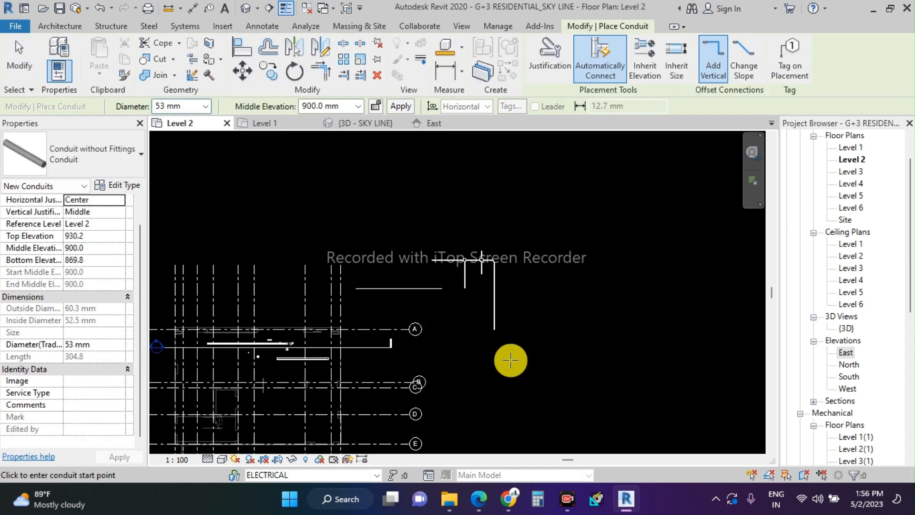
left_click(338, 109)
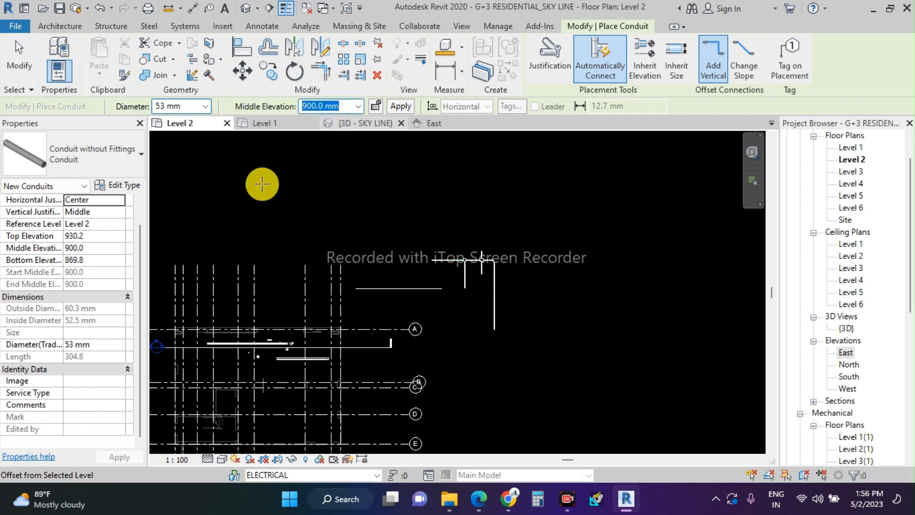
left_click(107, 260)
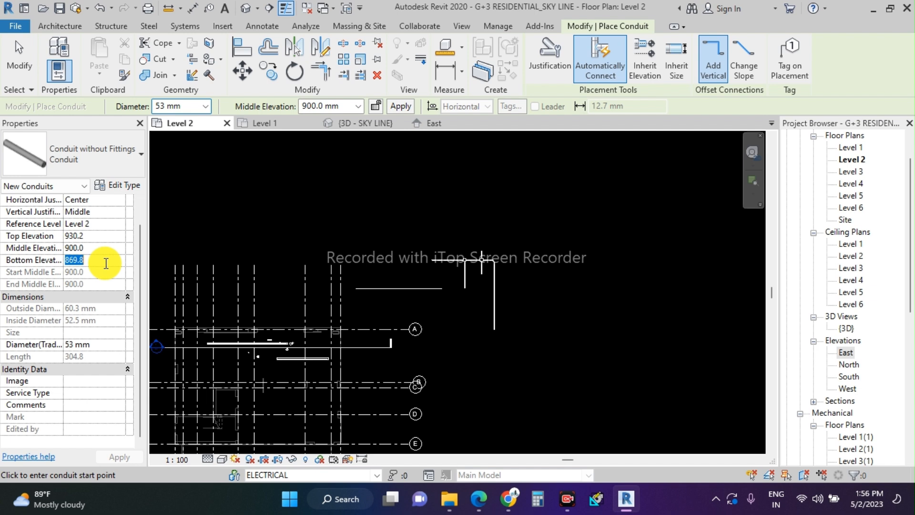
type("3800")
left_click(119, 457)
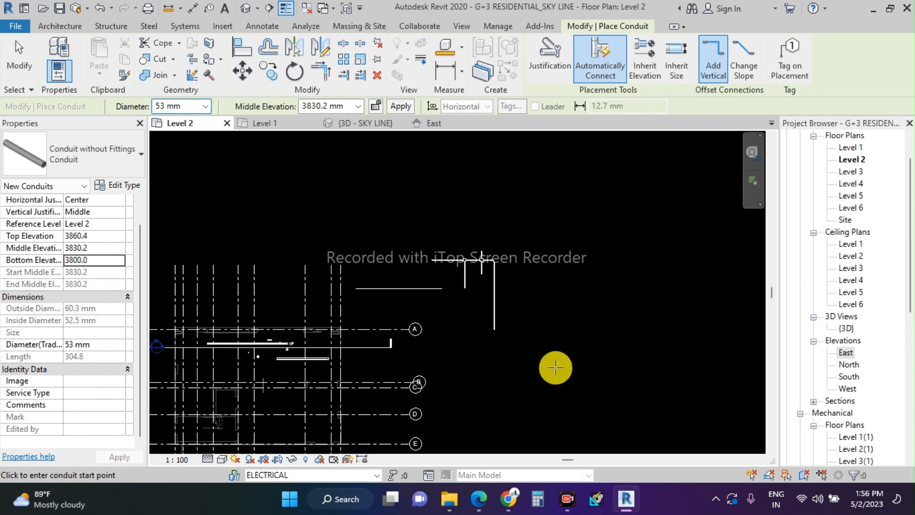
left_click(556, 367)
left_click(557, 236)
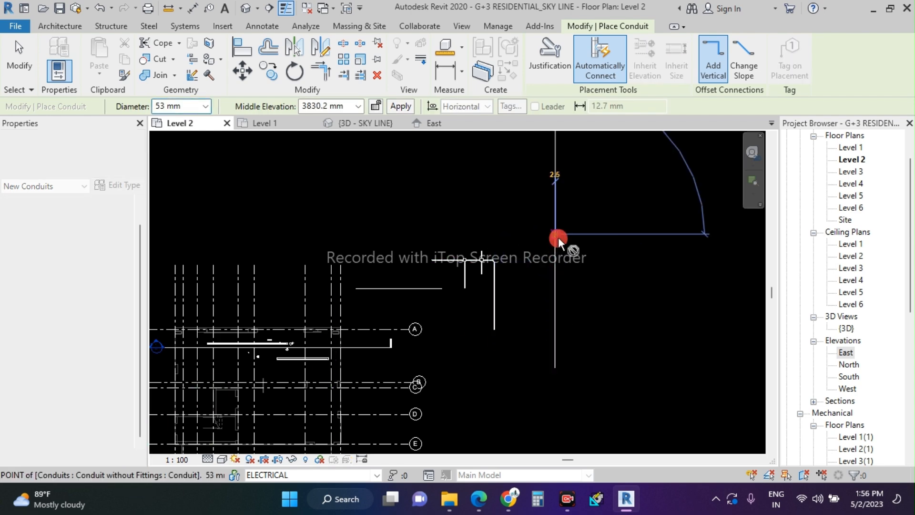
left_click(677, 235)
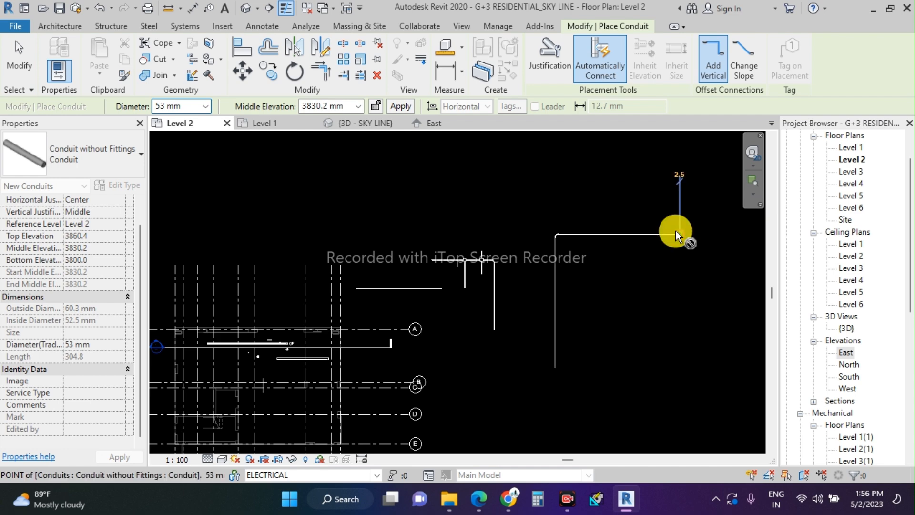
scroll(662, 233, "up", 5)
key("Escape")
key("Escape")
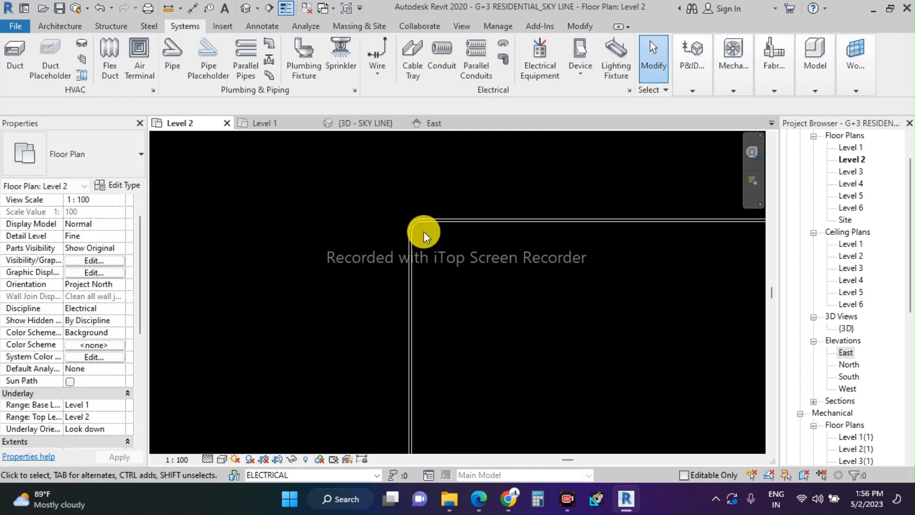
Step: Examine the new L-shaped conduit's bend in plan, its position in the 3D view, and the level heights in the East elevation
scroll(391, 231, "down", 1)
scroll(409, 229, "down", 3)
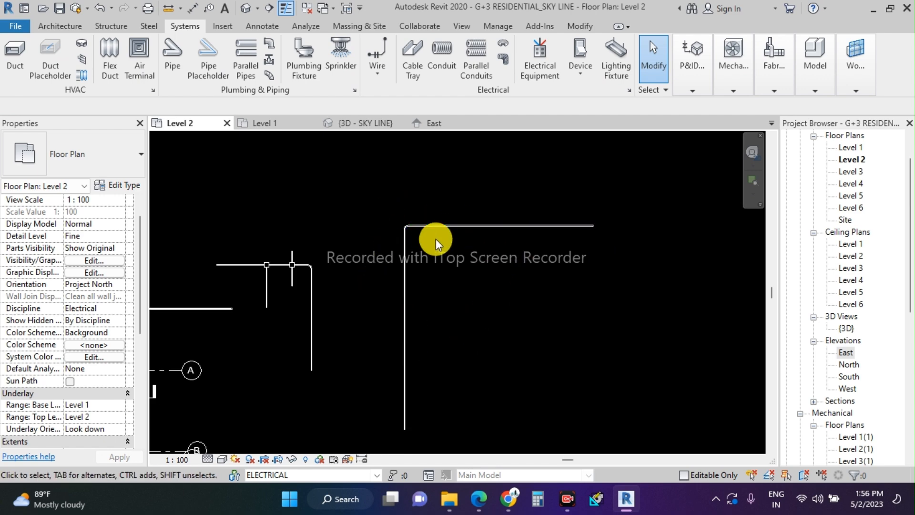
left_click_drag(359, 163, 514, 348)
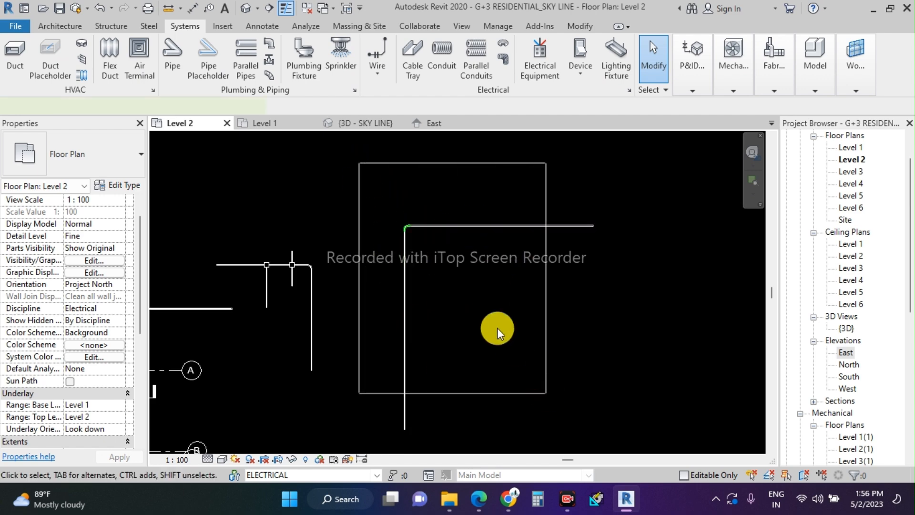
scroll(388, 186, "down", 2)
left_click(372, 216)
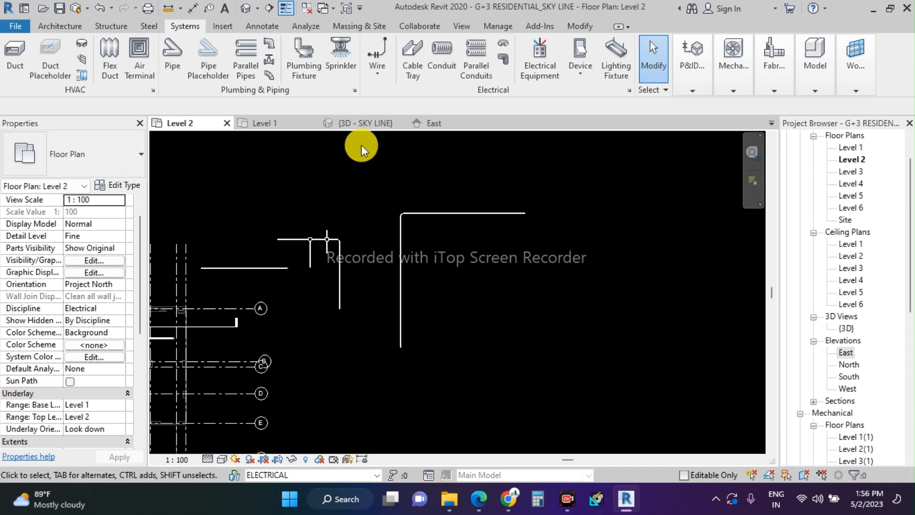
left_click(382, 125)
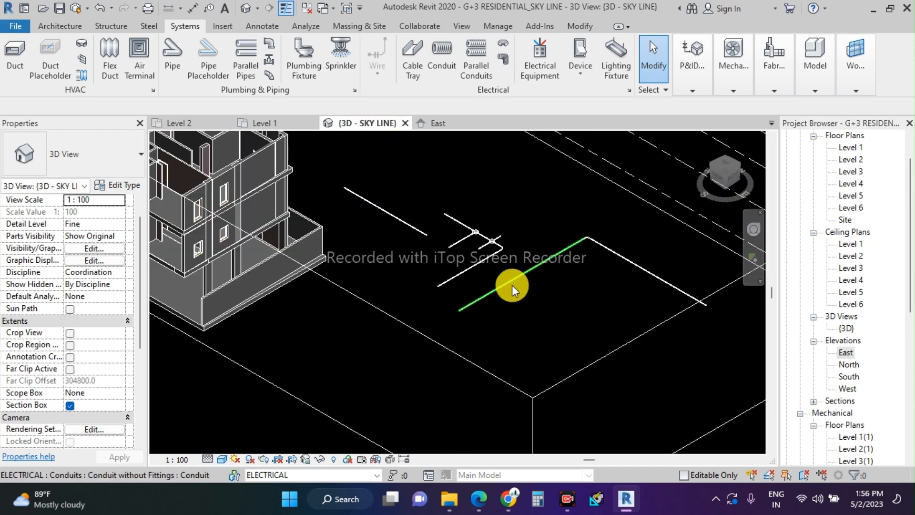
scroll(513, 284, "down", 3)
scroll(513, 298, "up", 6)
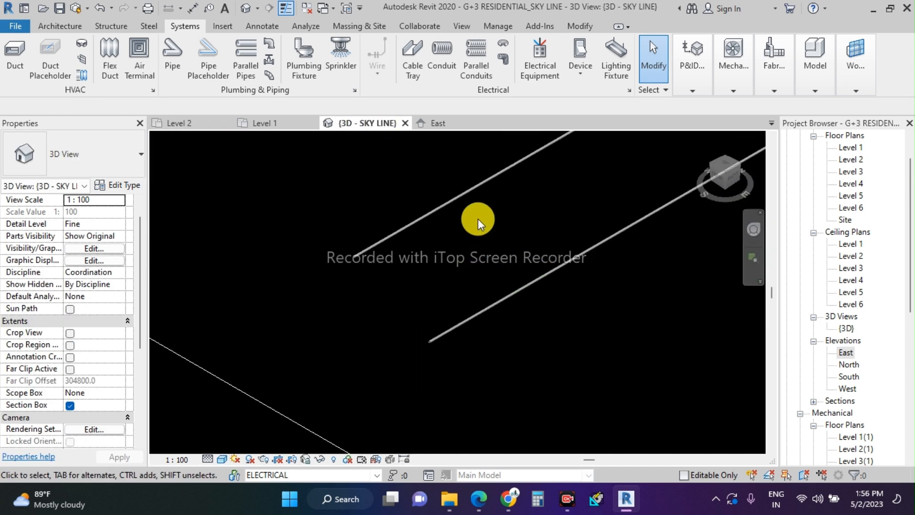
scroll(605, 293, "down", 4)
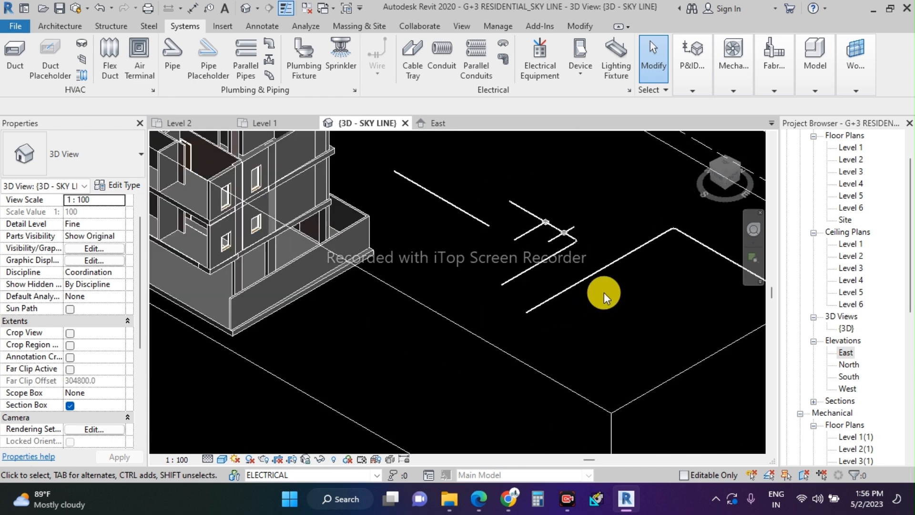
left_click(436, 122)
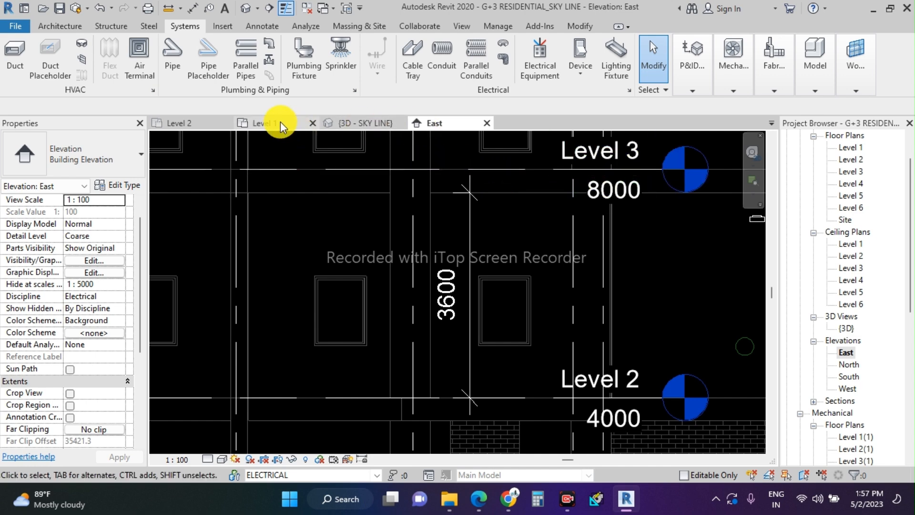
Step: Open the Level 2 floor plan and bring the building grid into view
left_click(189, 125)
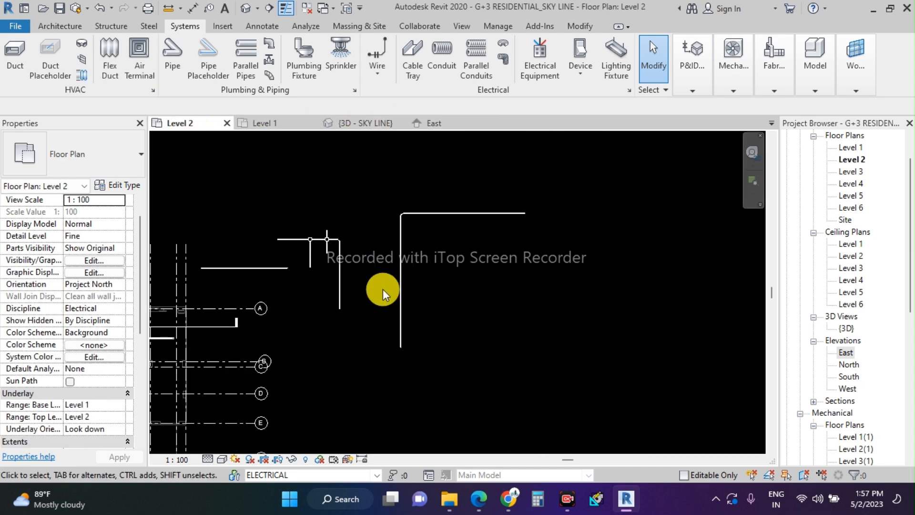
scroll(487, 238, "down", 4)
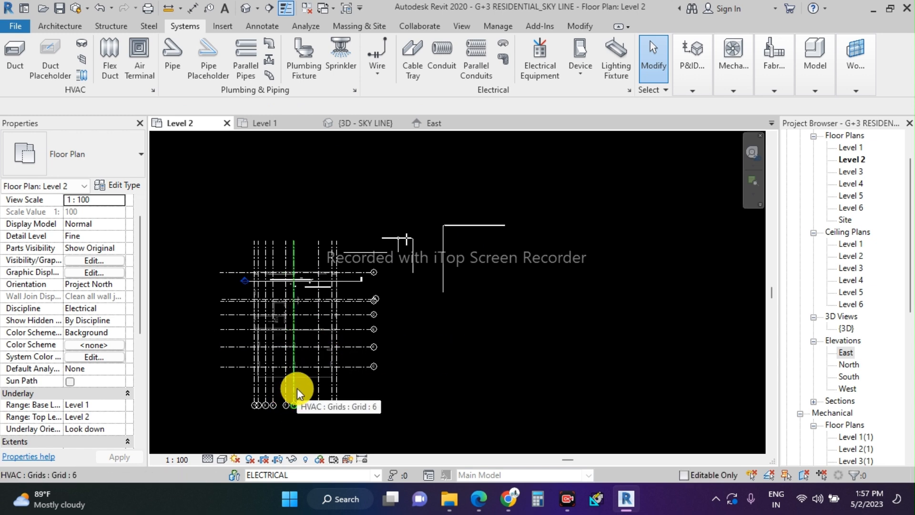
scroll(299, 211, "up", 1)
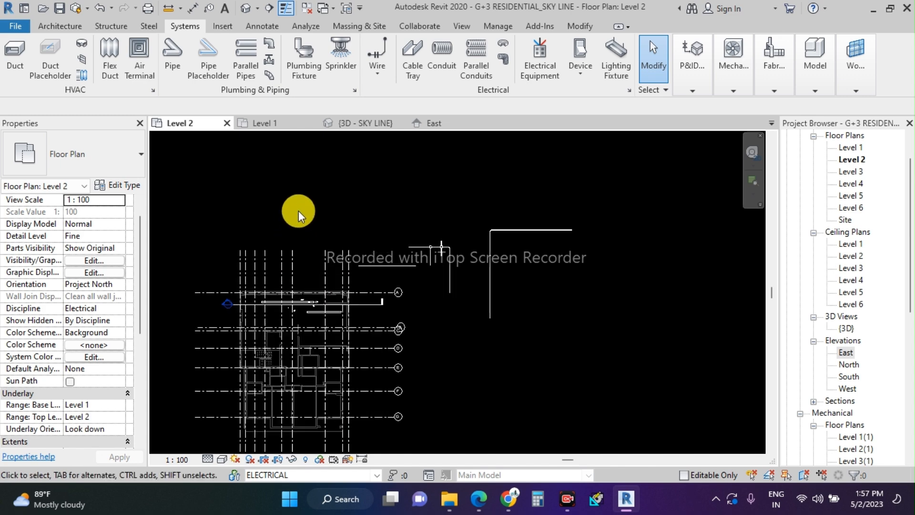
key("c")
key("n")
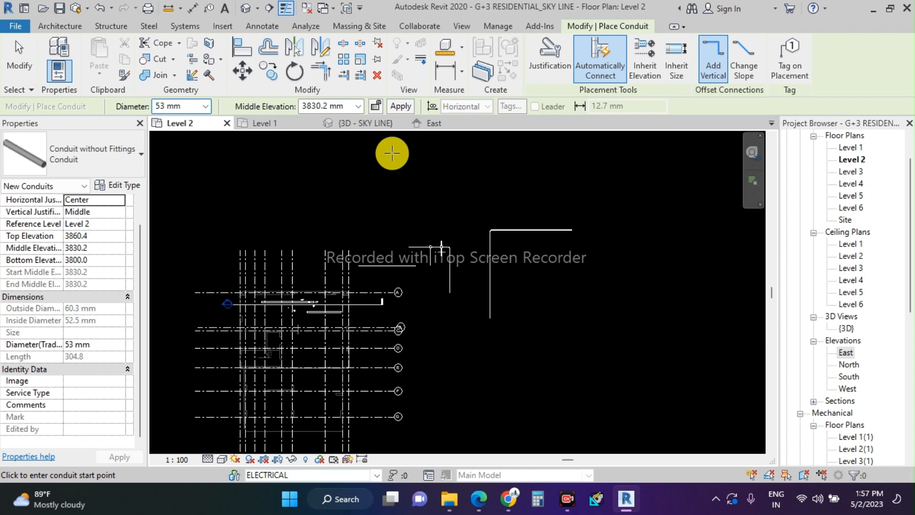
scroll(251, 259, "up", 4)
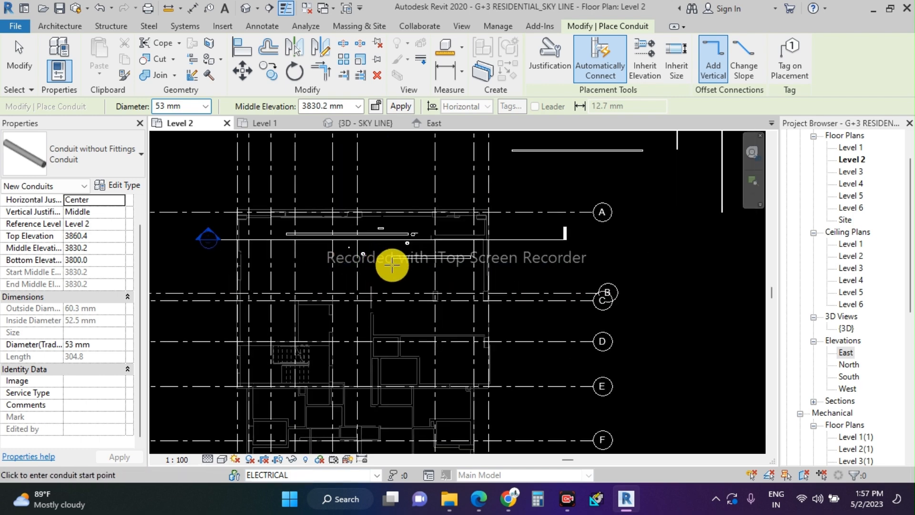
scroll(357, 162, "down", 2)
scroll(359, 315, "up", 3)
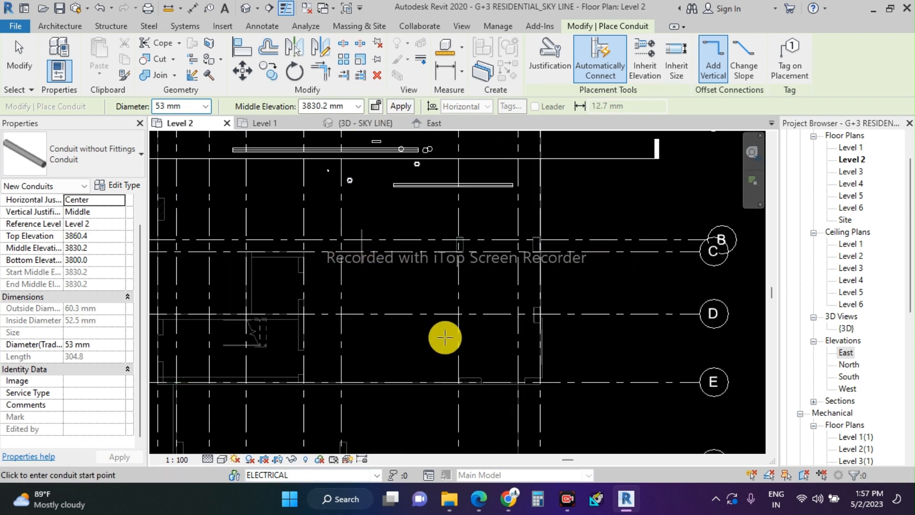
scroll(337, 188, "down", 2)
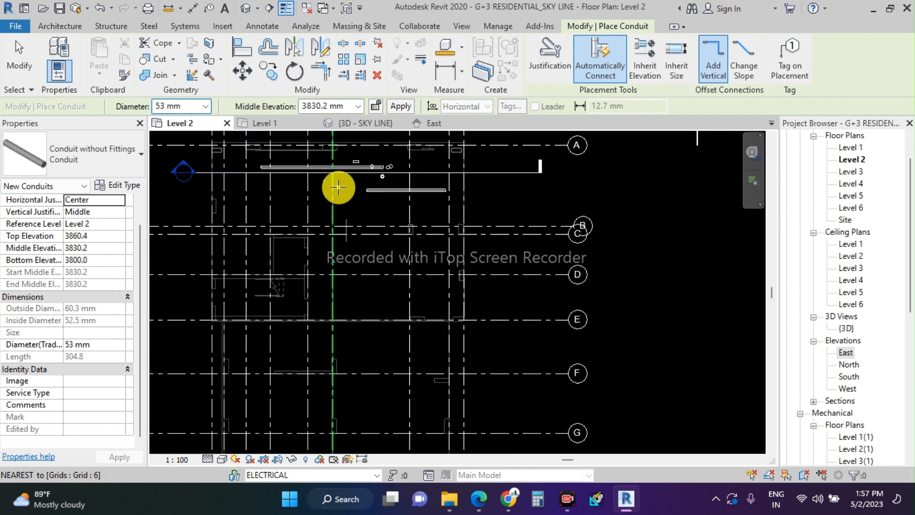
key("Escape")
key("Escape")
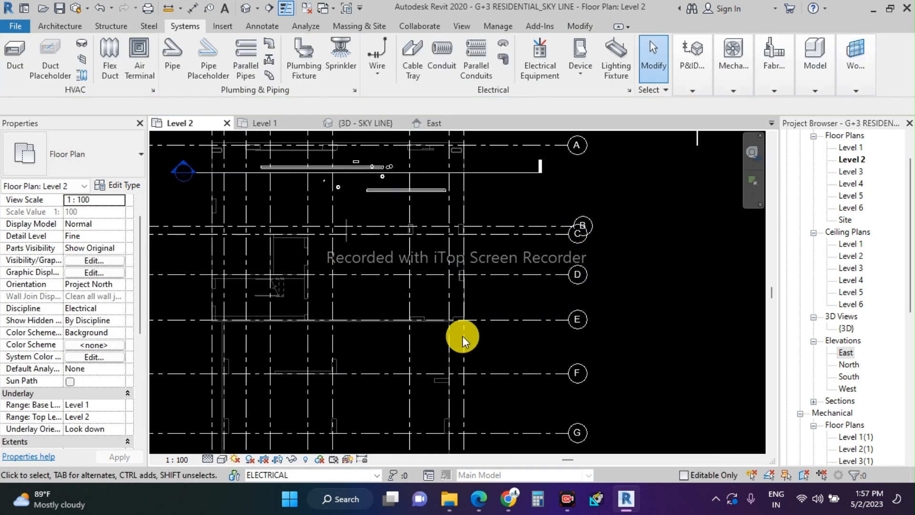
Step: Set the Level 2 floor plan's visual style to Wireframe, trying Hidden Line first
scroll(424, 317, "up", 4)
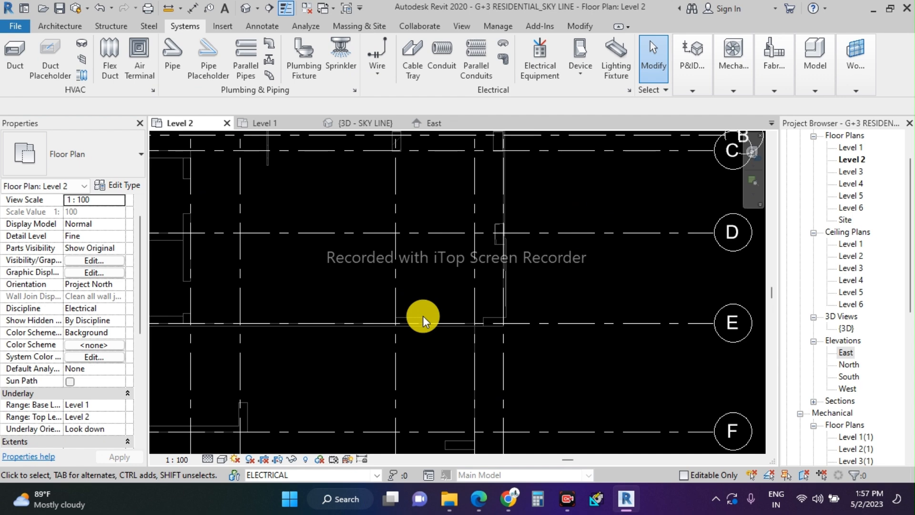
scroll(422, 315, "down", 6)
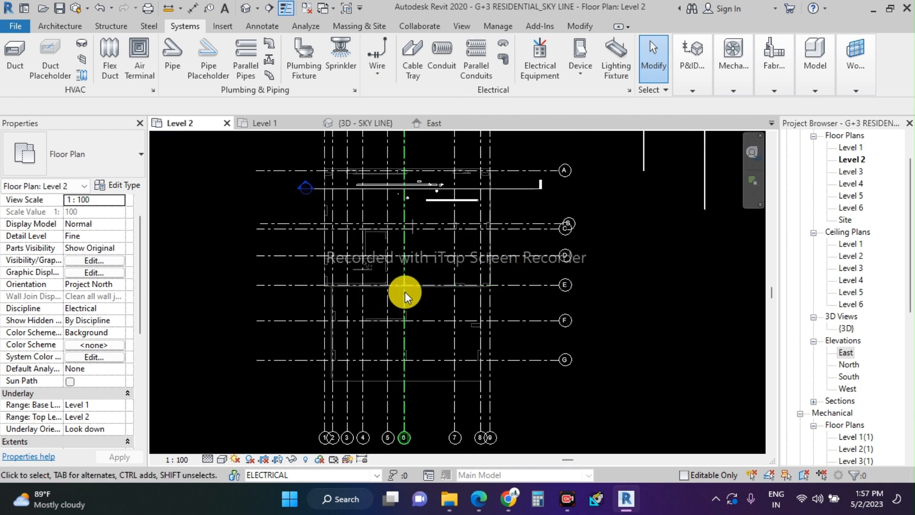
left_click(222, 460)
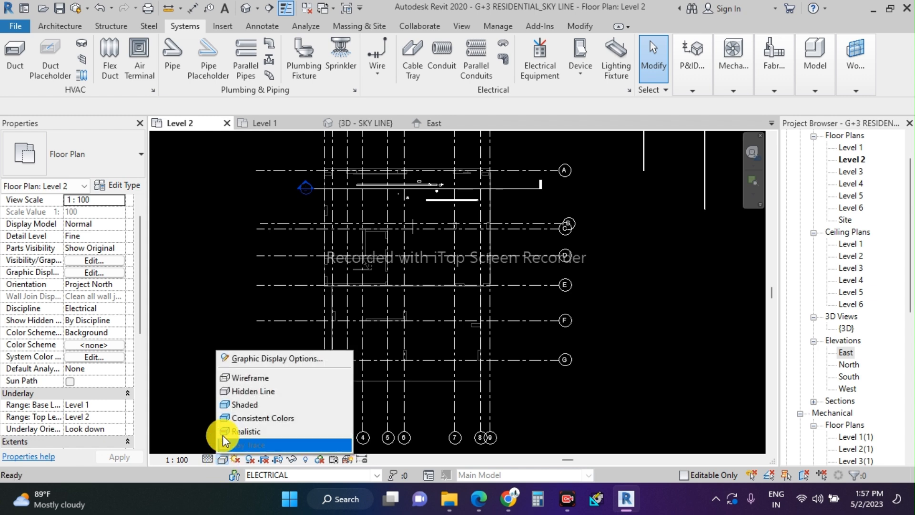
left_click(235, 396)
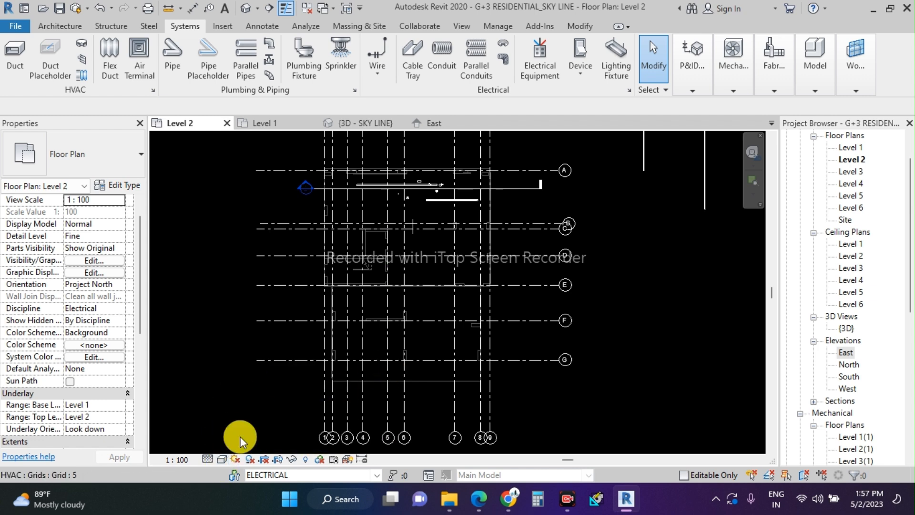
left_click(222, 459)
left_click(234, 379)
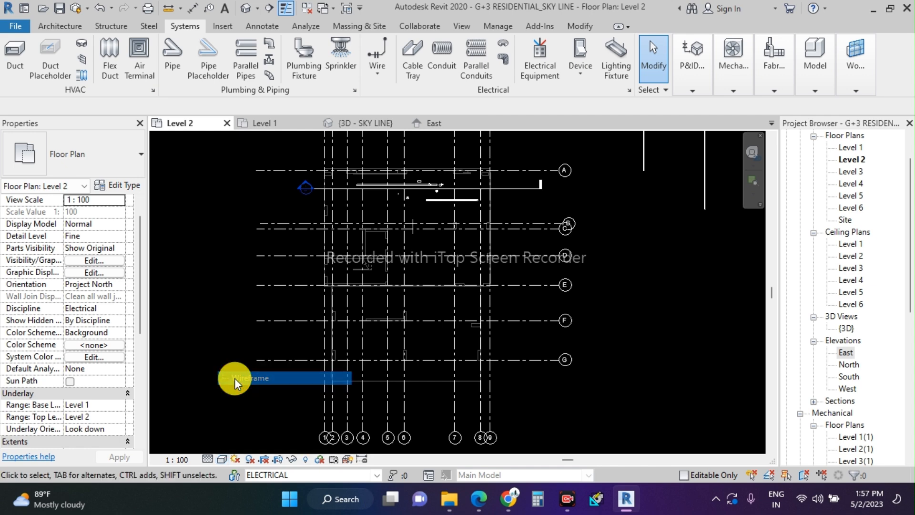
Step: Draw a straight 53 mm conduit across grid 7, parallel to the existing conduit between grids A and B, at 3830.2 mm middle elevation
scroll(434, 264, "up", 2)
scroll(434, 264, "up", 1)
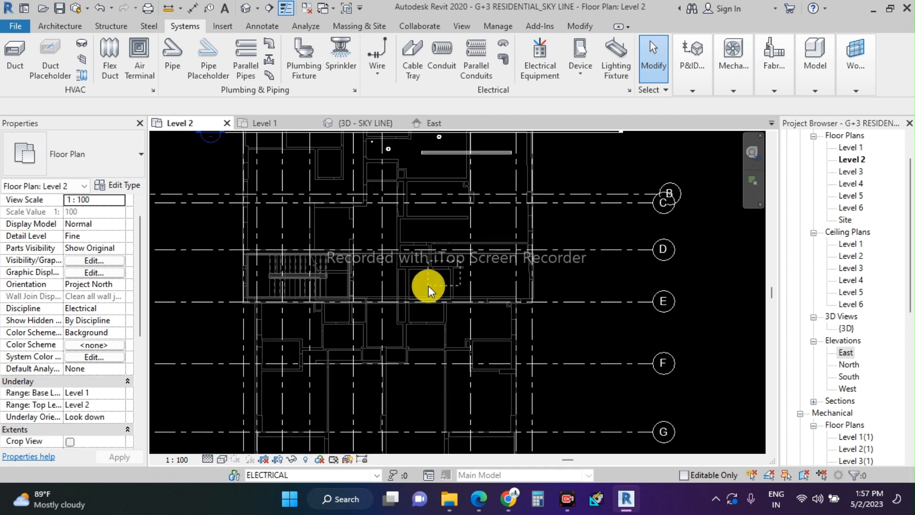
scroll(353, 324, "down", 2)
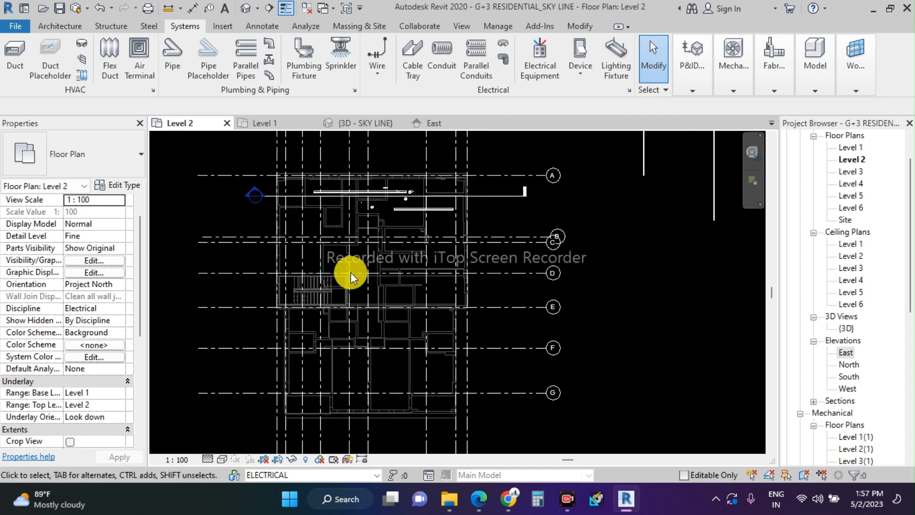
scroll(431, 174, "up", 3)
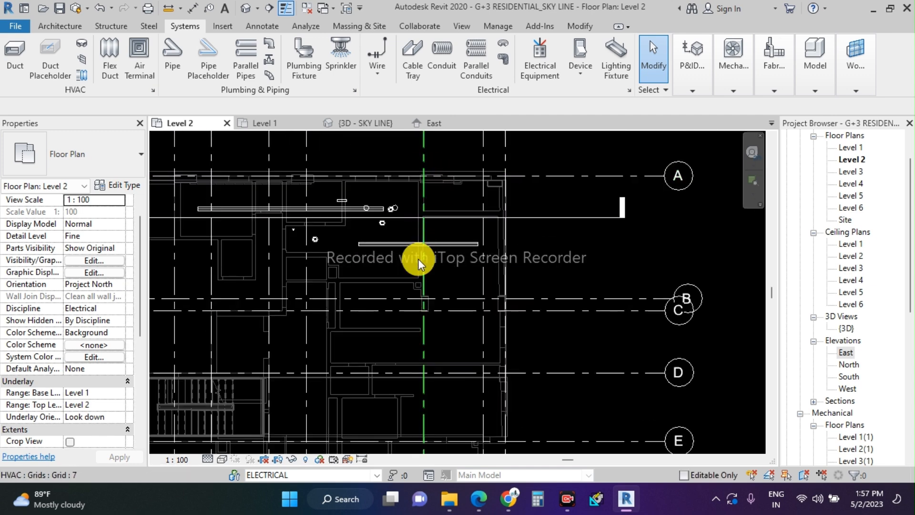
key("c")
key("n")
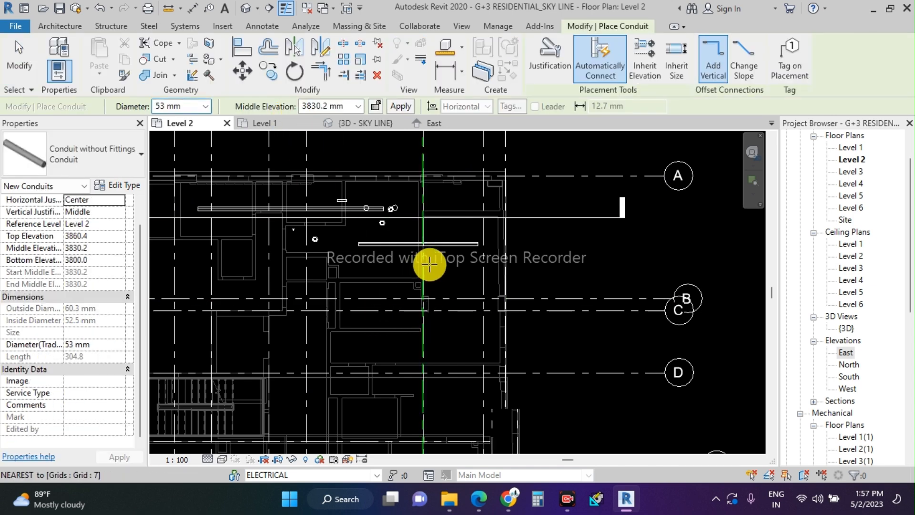
scroll(394, 272, "up", 2)
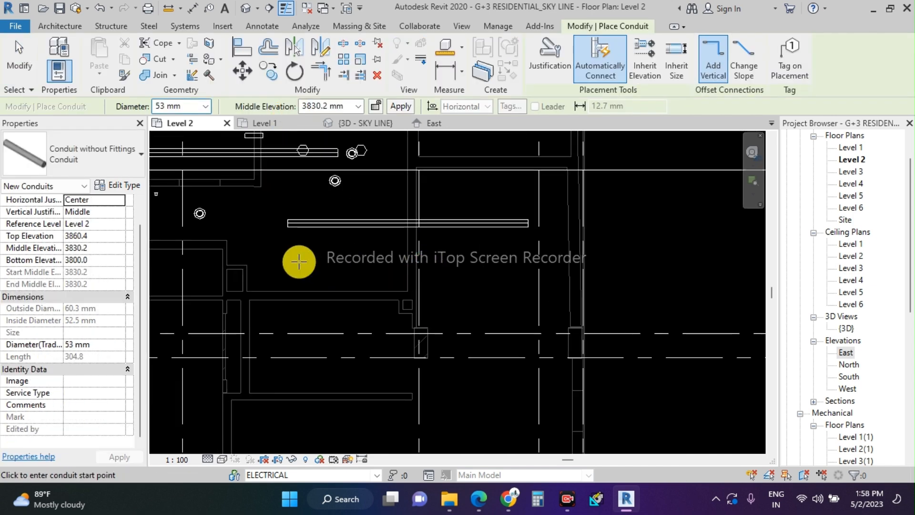
left_click(299, 261)
left_click(508, 266)
key("Escape")
scroll(507, 294, "up", 4)
scroll(519, 336, "down", 5)
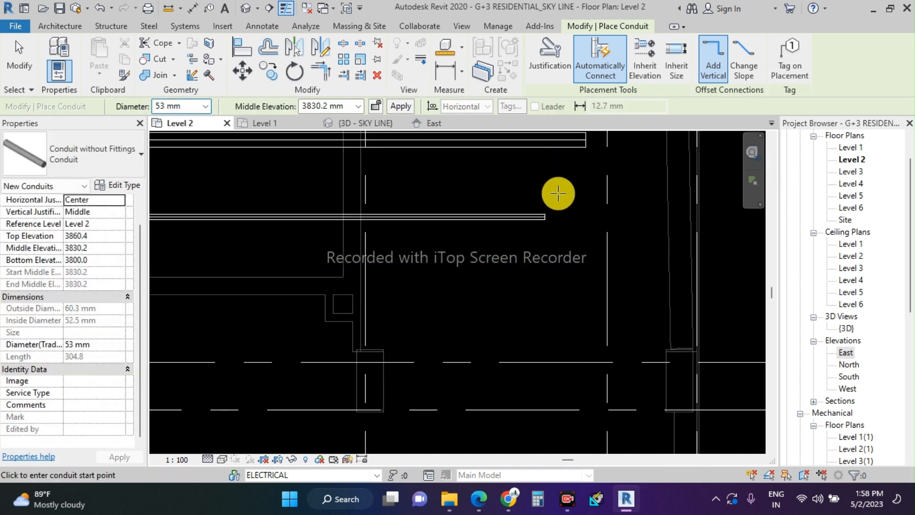
key("Escape")
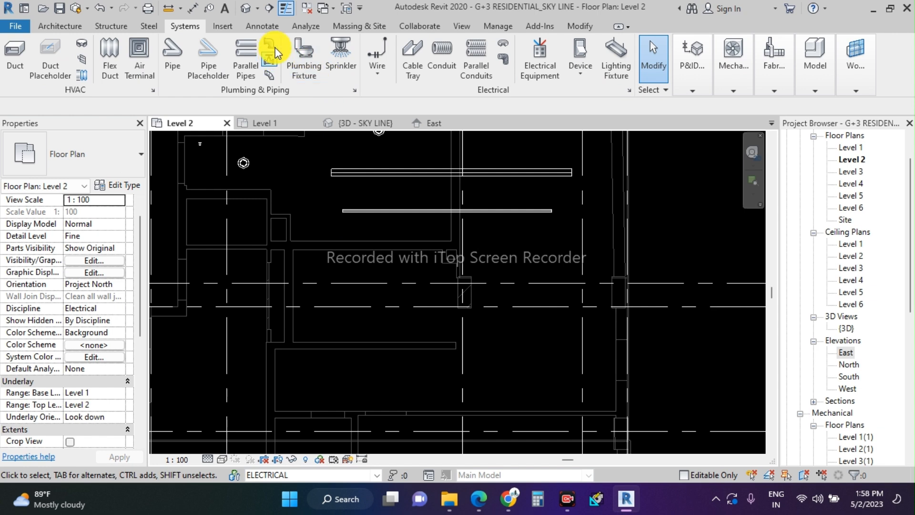
Step: Place a horizontal section line just below the new conduit, looking towards it, and open its section view
left_click(317, 228)
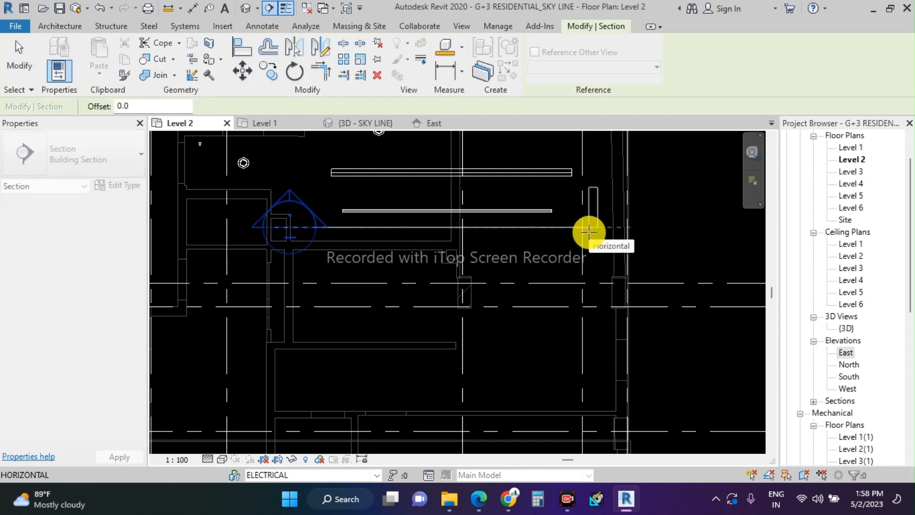
left_click(589, 232)
key("Escape")
right_click(505, 230)
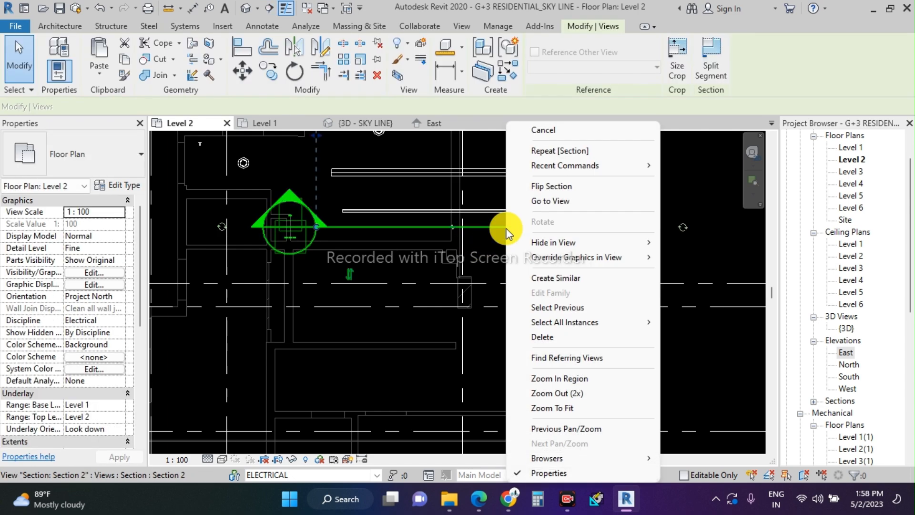
left_click(541, 203)
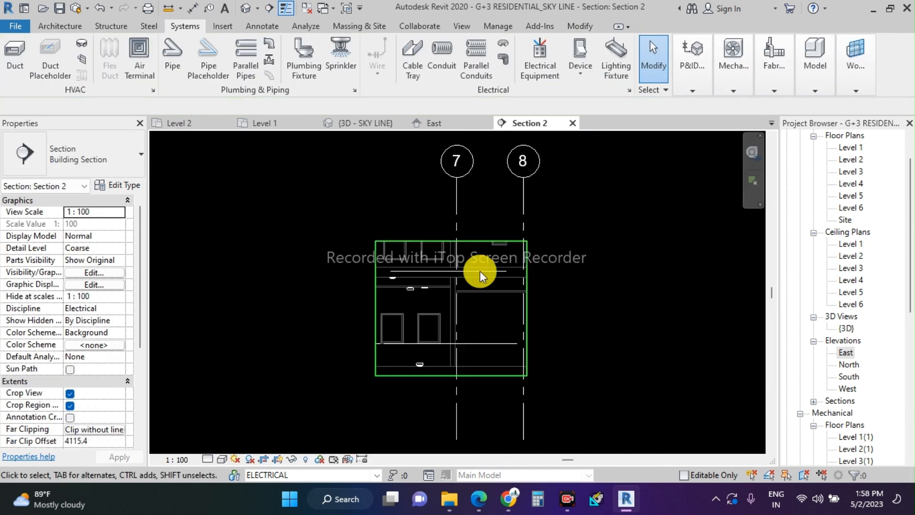
Step: Set the detail level of the Section 2 view to Fine
scroll(476, 265, "up", 1)
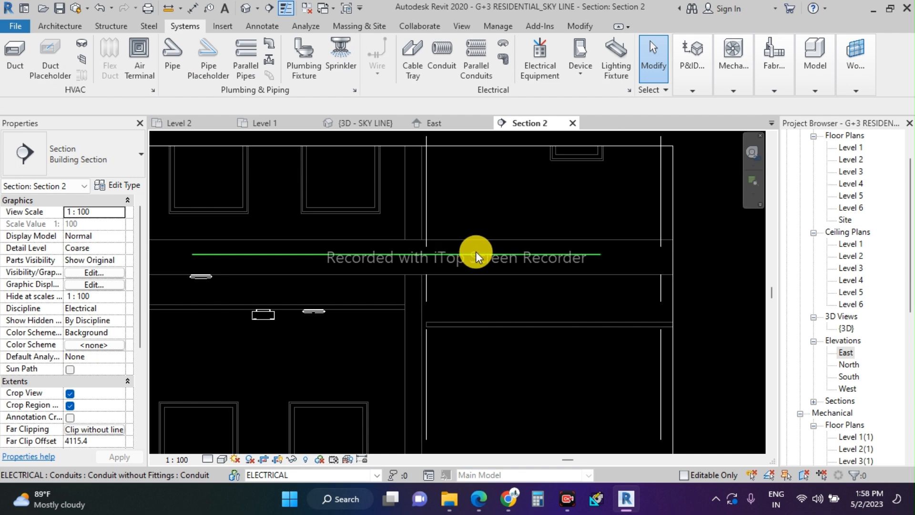
left_click(208, 460)
left_click(215, 445)
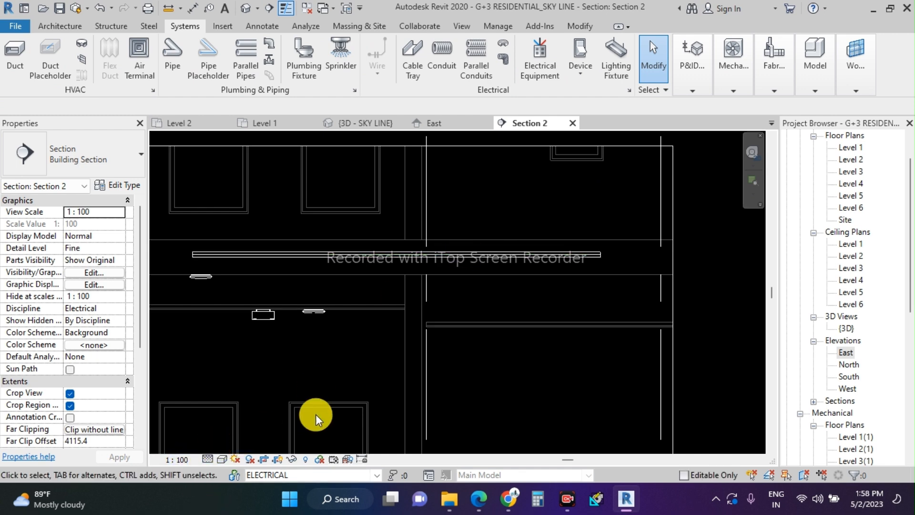
Step: Try to draw a vertical 53 mm conduit from the horizontal conduit's end down to the fixture below it in Section 2
scroll(605, 258, "down", 2)
scroll(357, 253, "up", 3)
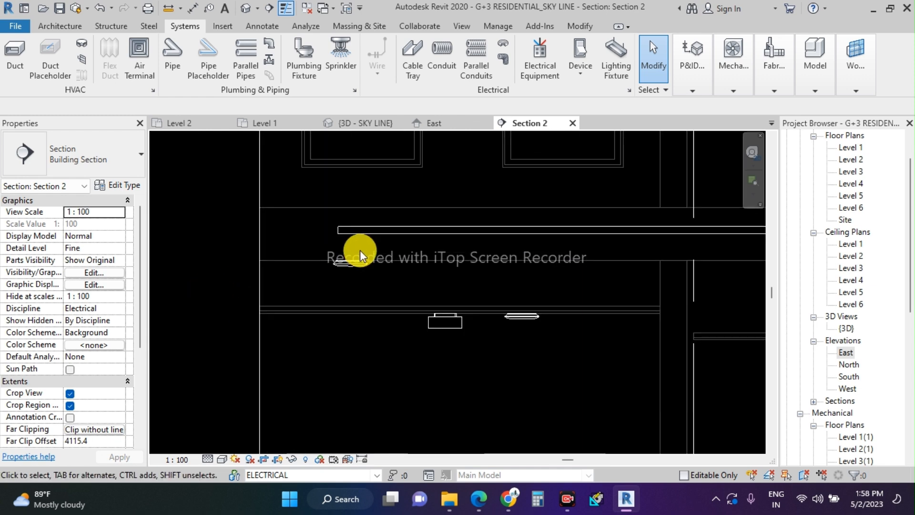
scroll(327, 239, "up", 3)
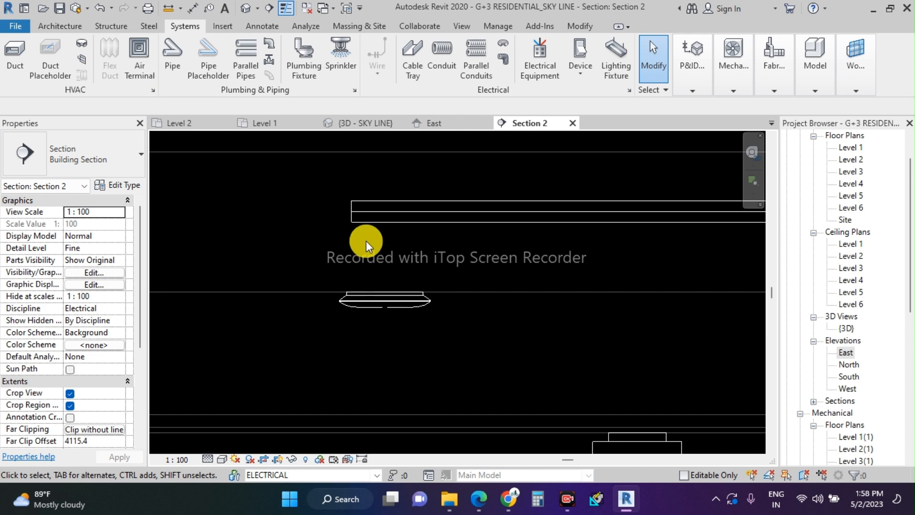
key("c")
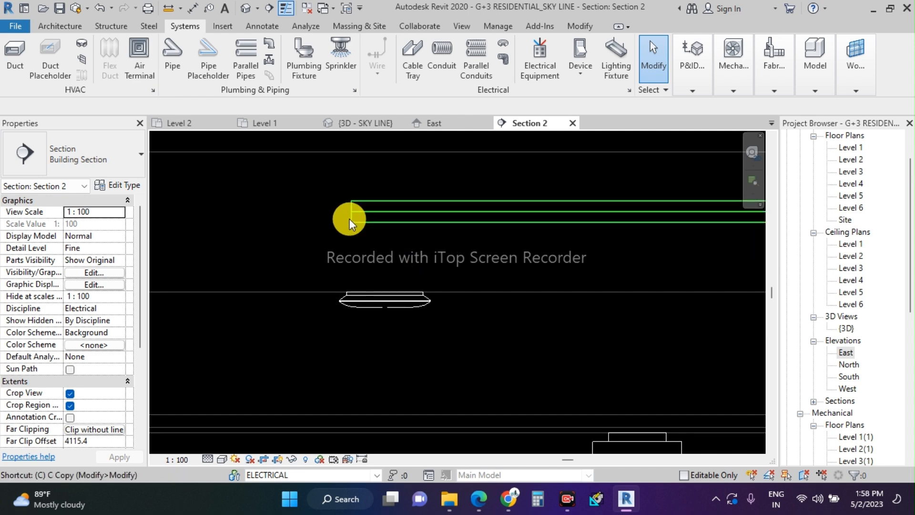
key("n")
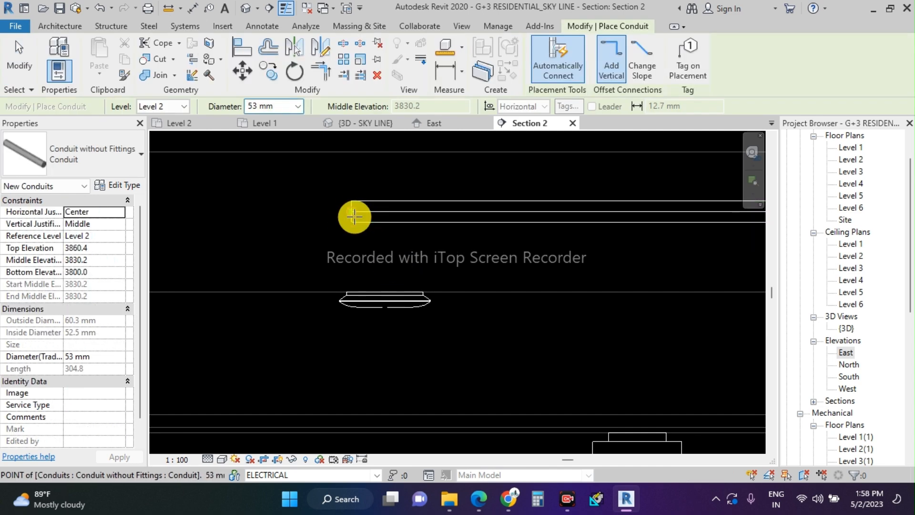
left_click(354, 217)
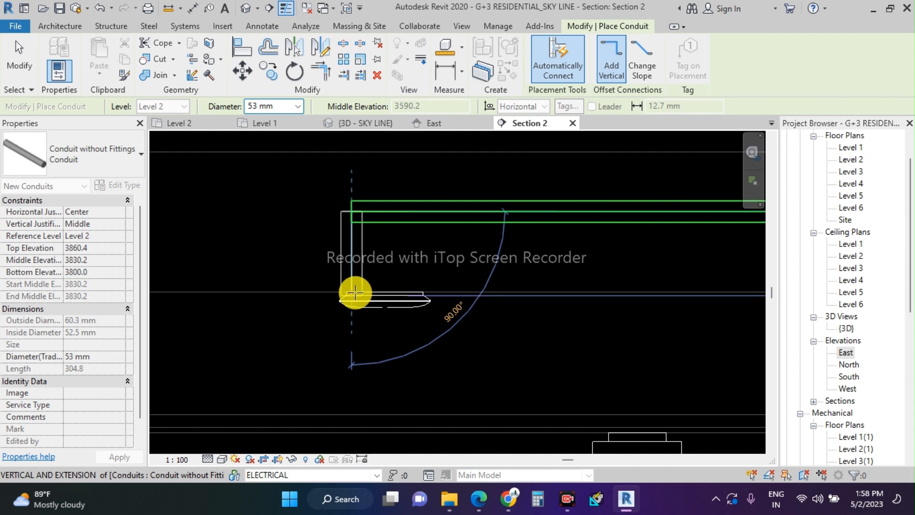
scroll(355, 293, "up", 3)
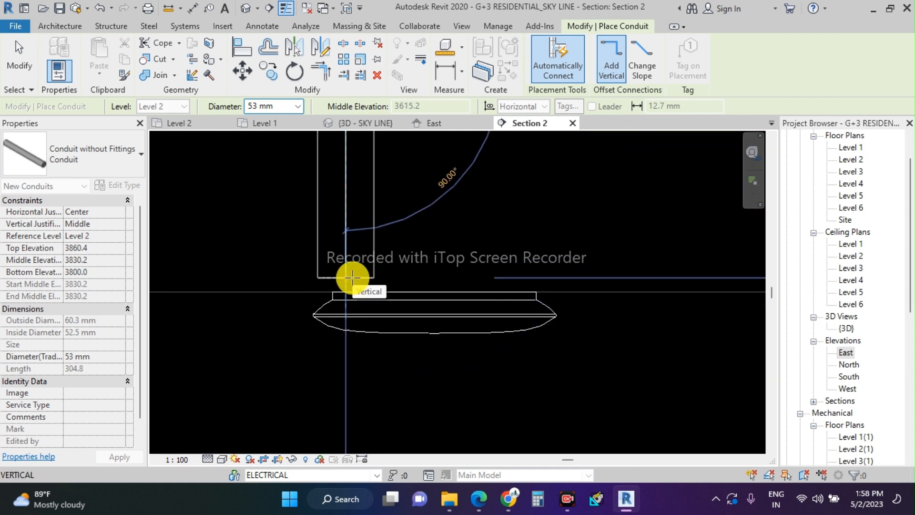
left_click(350, 290)
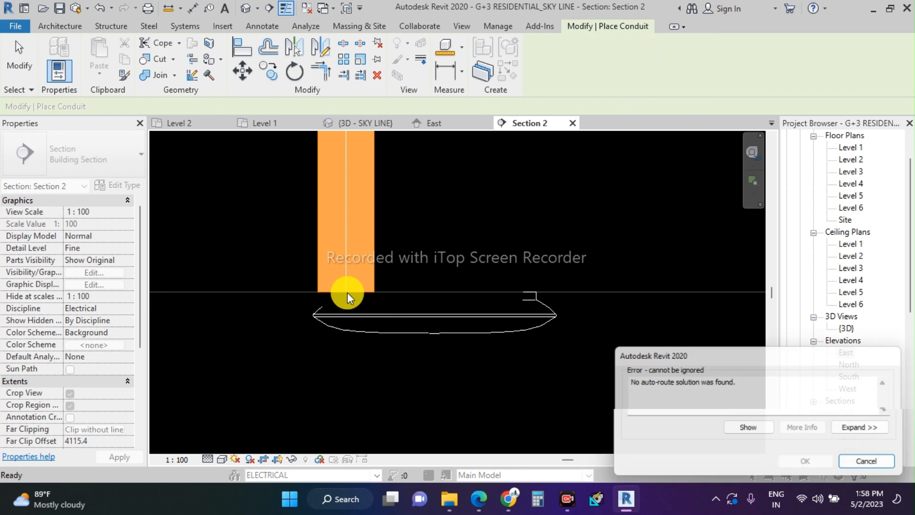
scroll(348, 296, "down", 1)
scroll(381, 295, "down", 2)
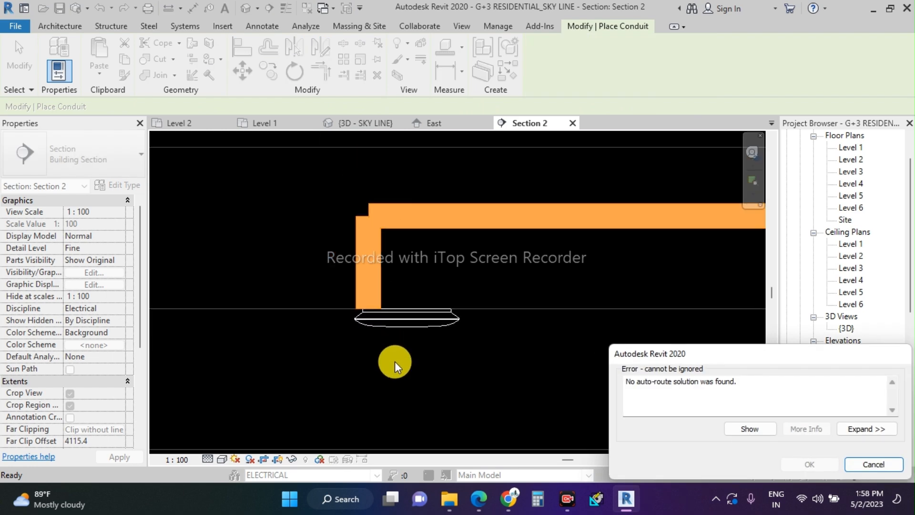
key("Escape")
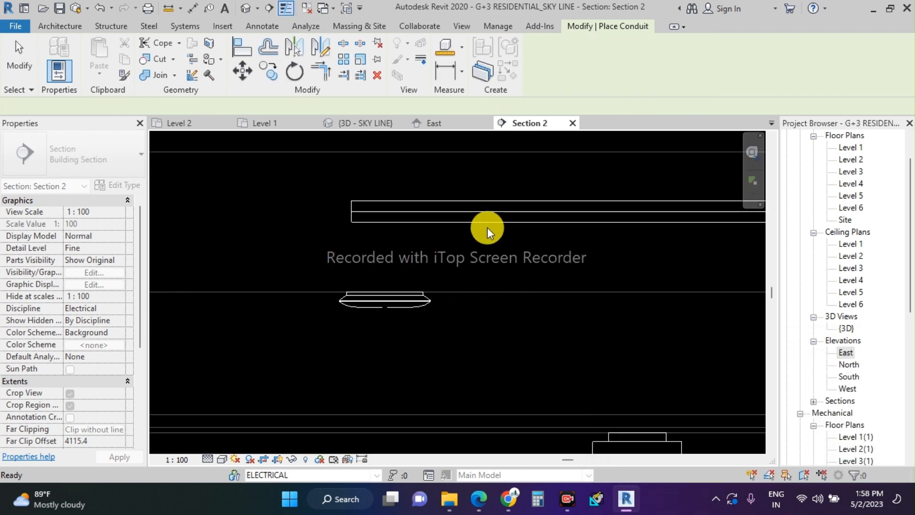
key("Escape")
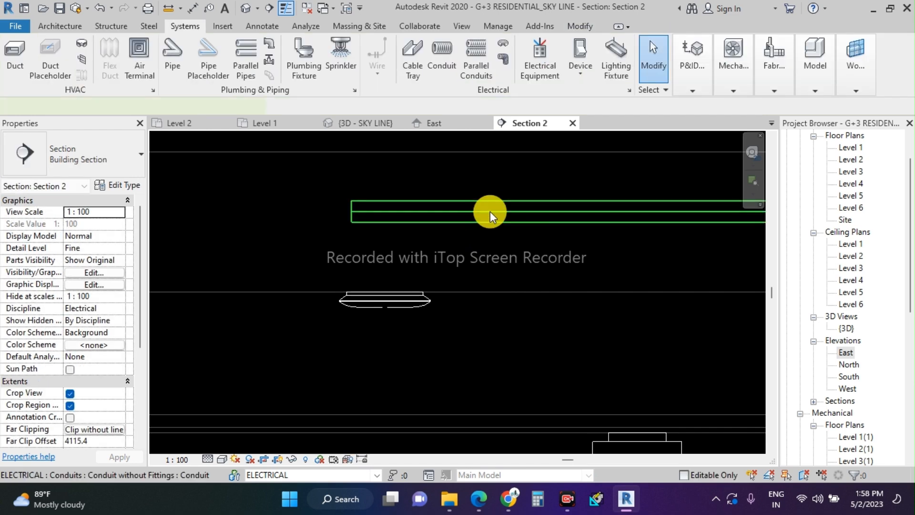
left_click(490, 211)
scroll(380, 296, "down", 3)
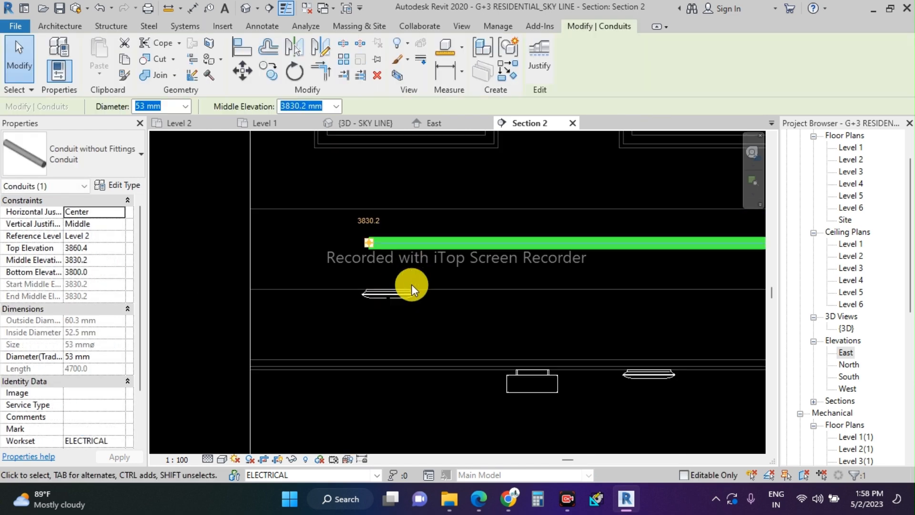
key("Escape")
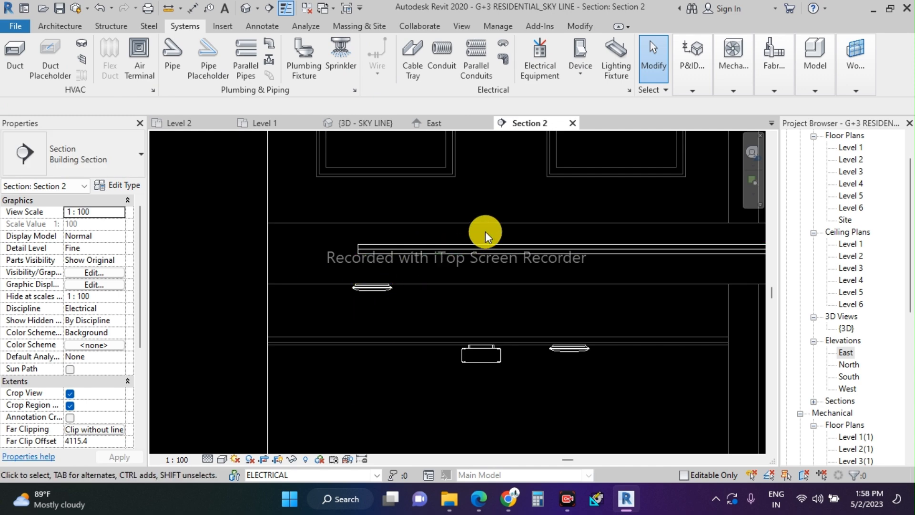
Step: Draw a vertical 53 mm conduit from the horizontal conduit's free end down past the fixture, joined to it with an elbow
scroll(438, 217, "up", 2)
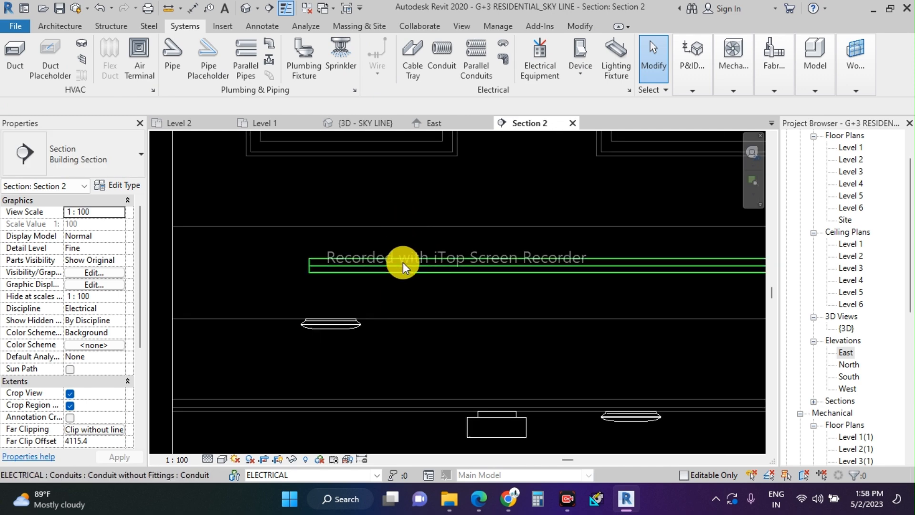
key("n")
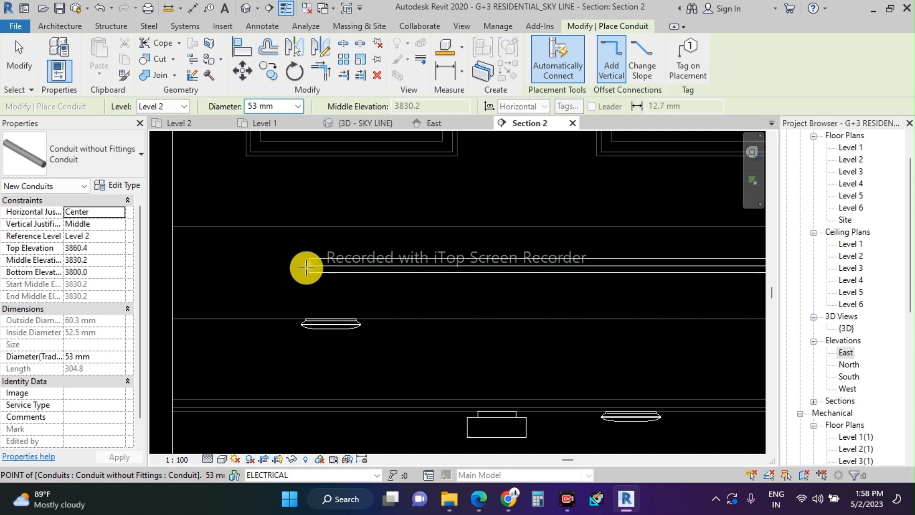
left_click(306, 275)
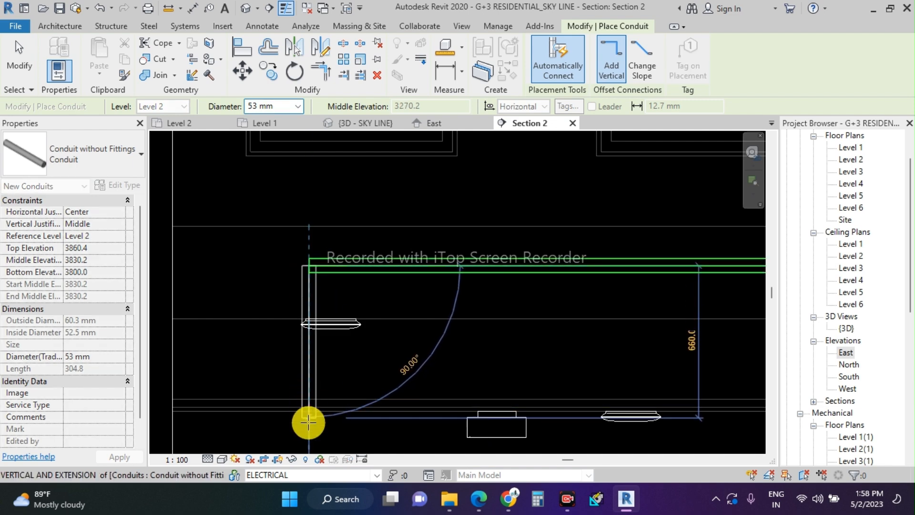
left_click(309, 433)
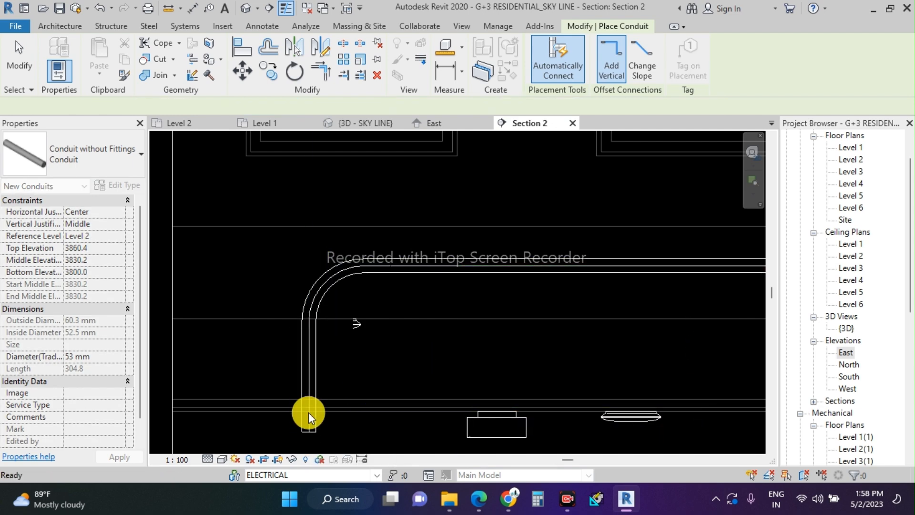
key("Escape")
key("Escape")
scroll(398, 214, "down", 2)
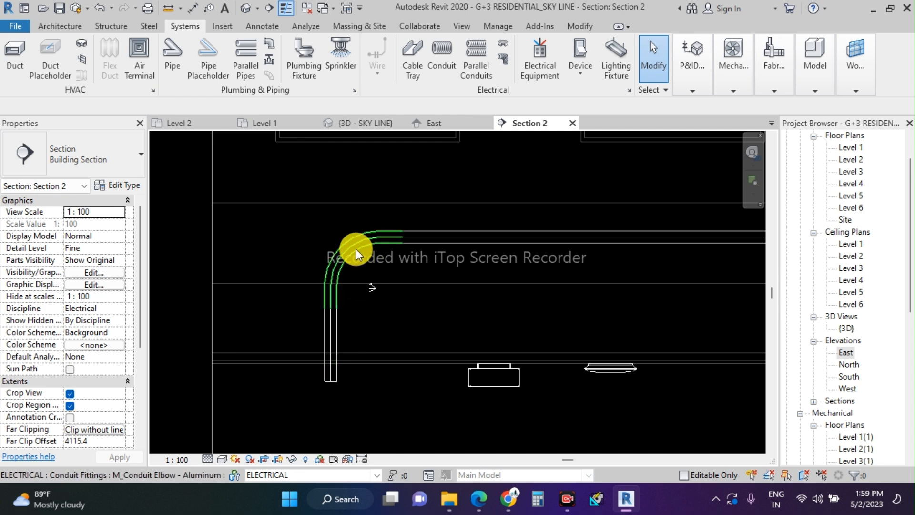
Step: Shorten the vertical conduit by raising its lower end to an elevation of about 3410 mm, just below the elbow
left_click(331, 383)
left_click_drag(330, 384, 331, 321)
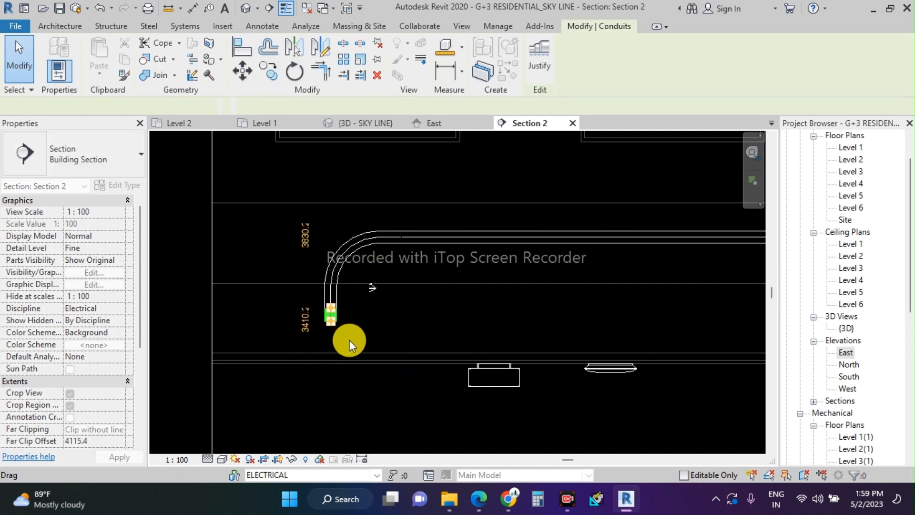